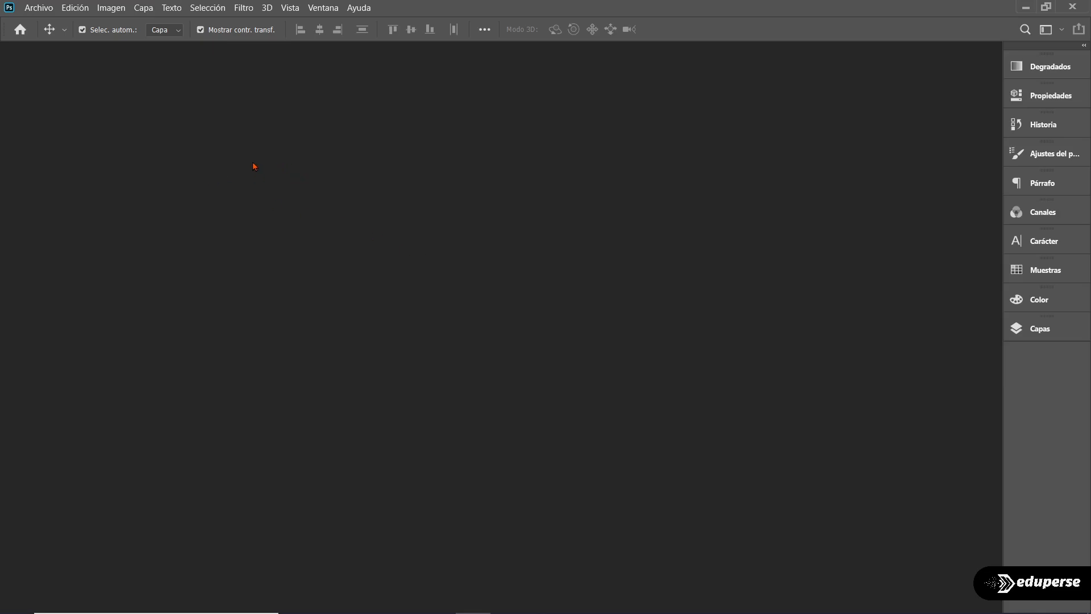
Create a 1200 × 1200 px RGB document at 72 pixels per inch with a white background, and display the tools panel.
click(45, 7)
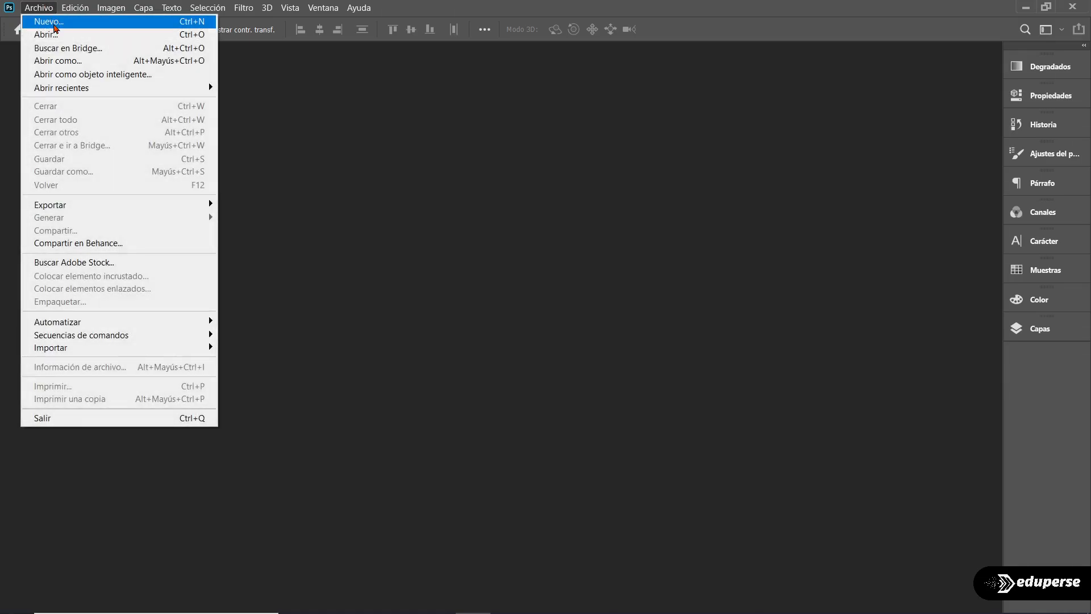
click(54, 23)
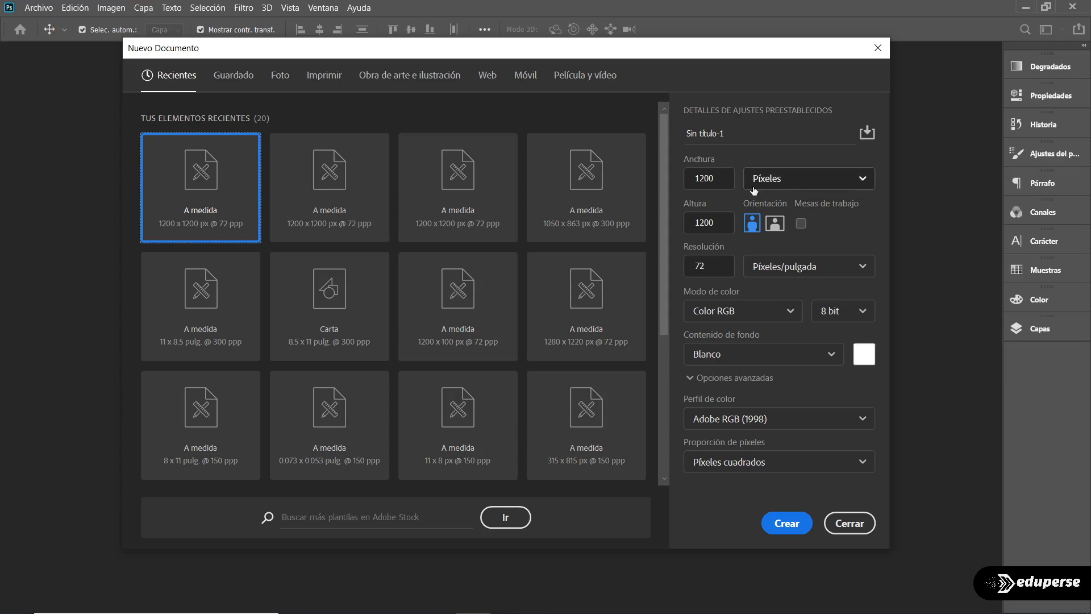
click(734, 180)
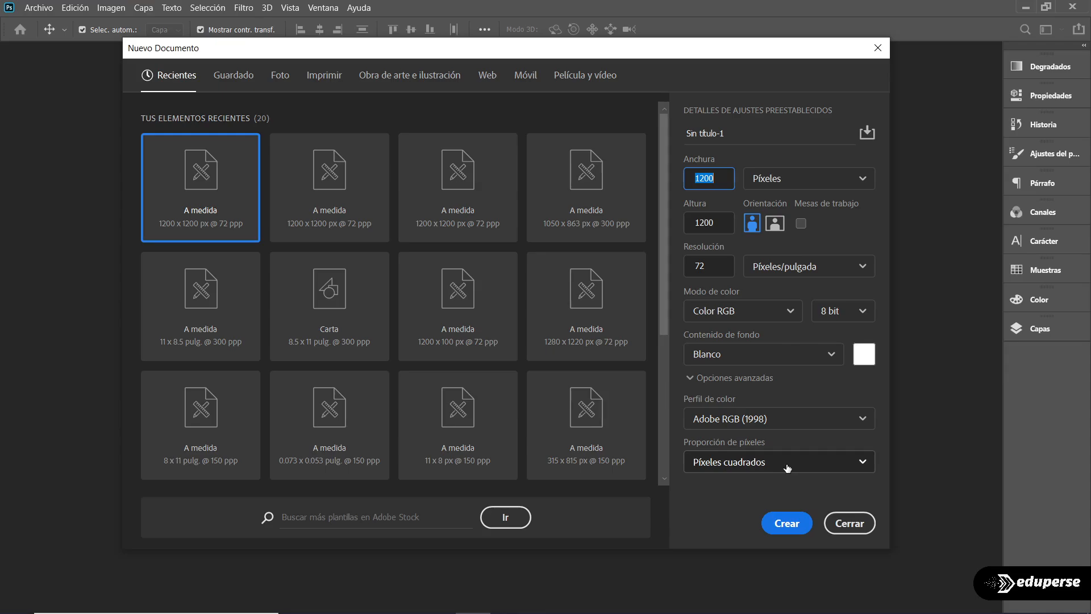
click(786, 523)
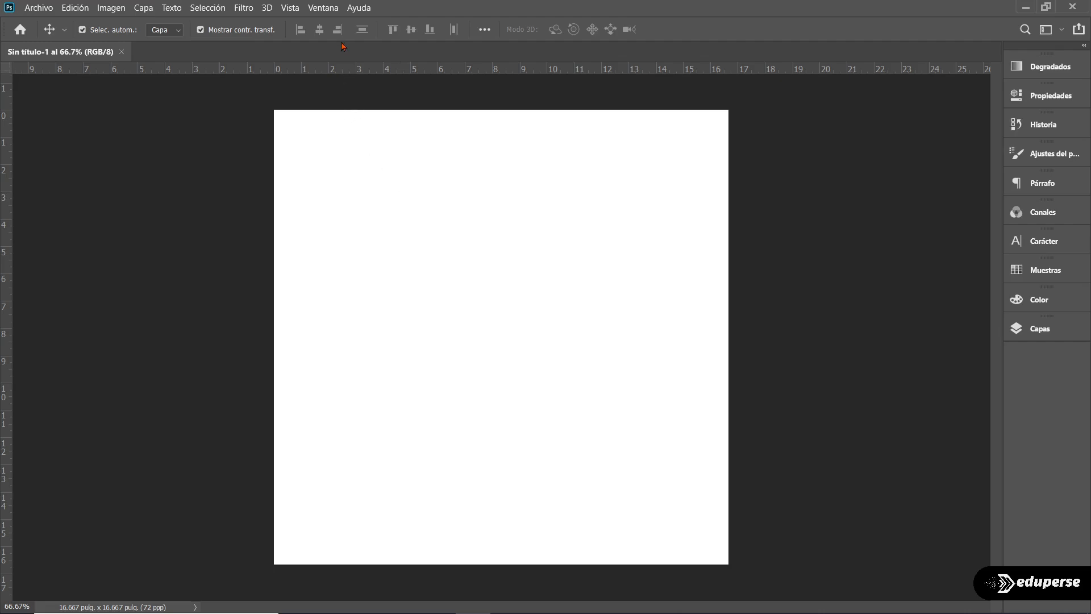
click(323, 8)
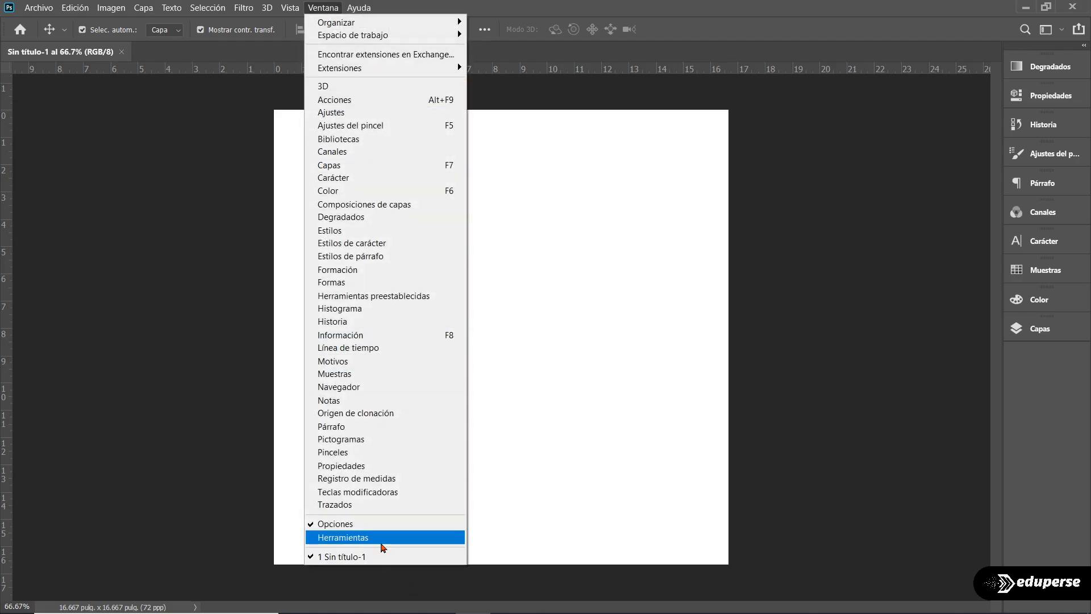
click(382, 547)
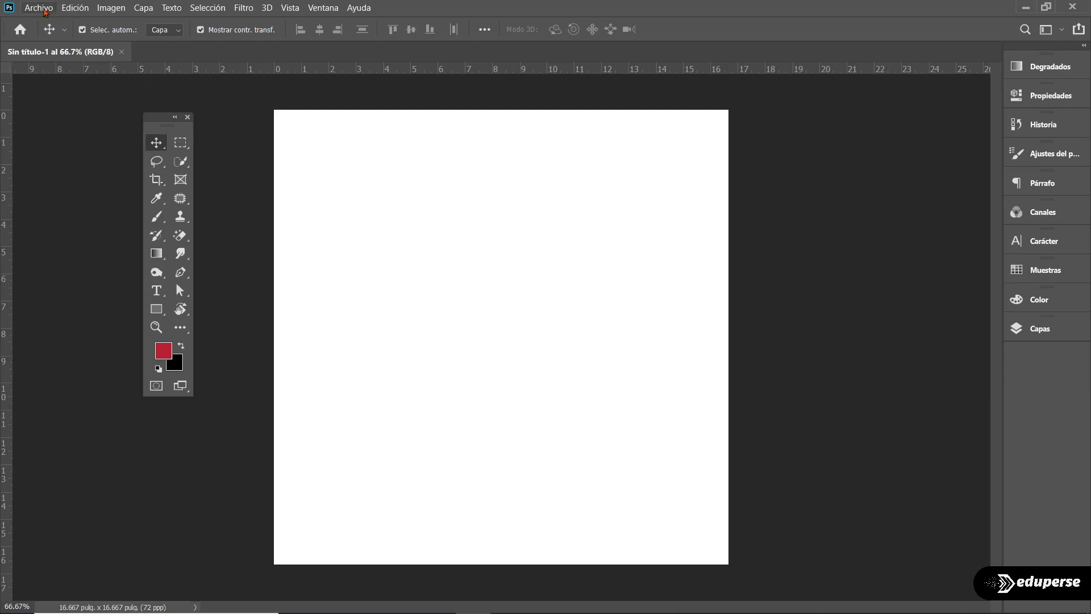
Place the giraffe image pngwing.com (2) from Descargas as an embedded element, and open the layers panel.
click(38, 8)
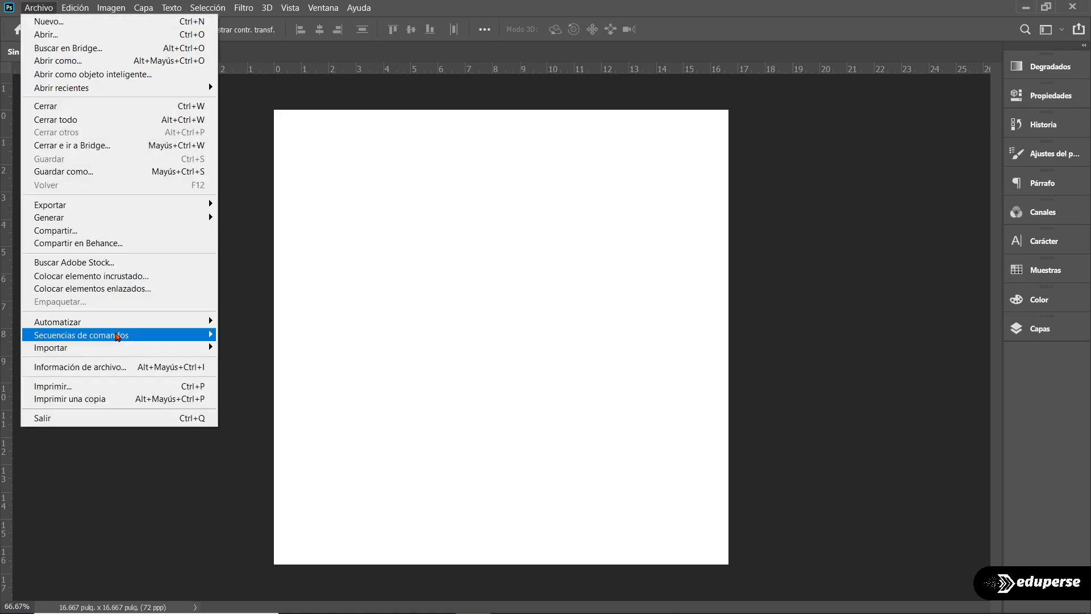
click(106, 276)
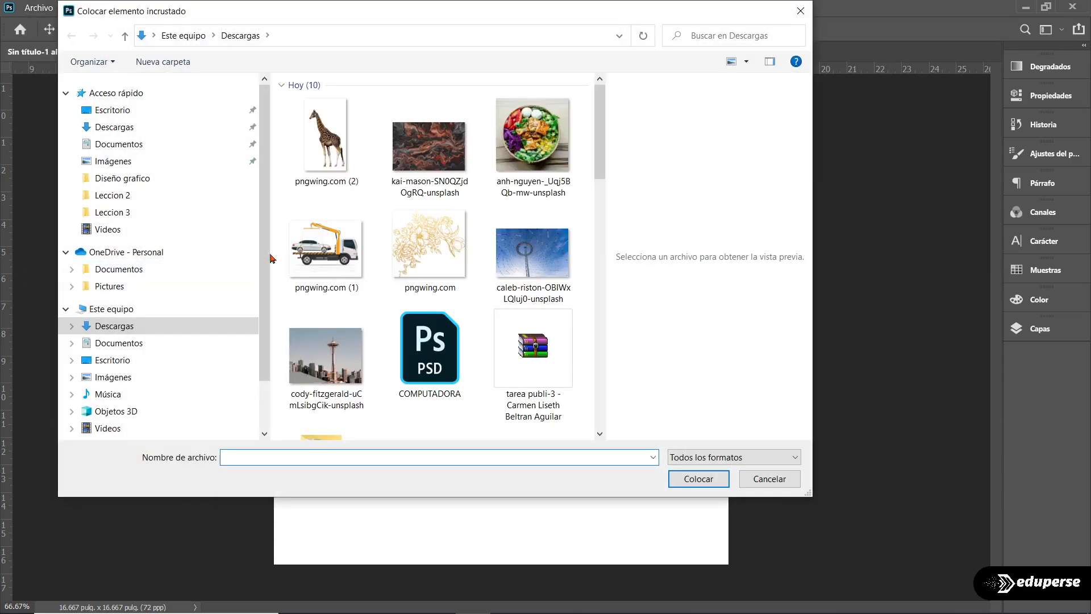
click(341, 154)
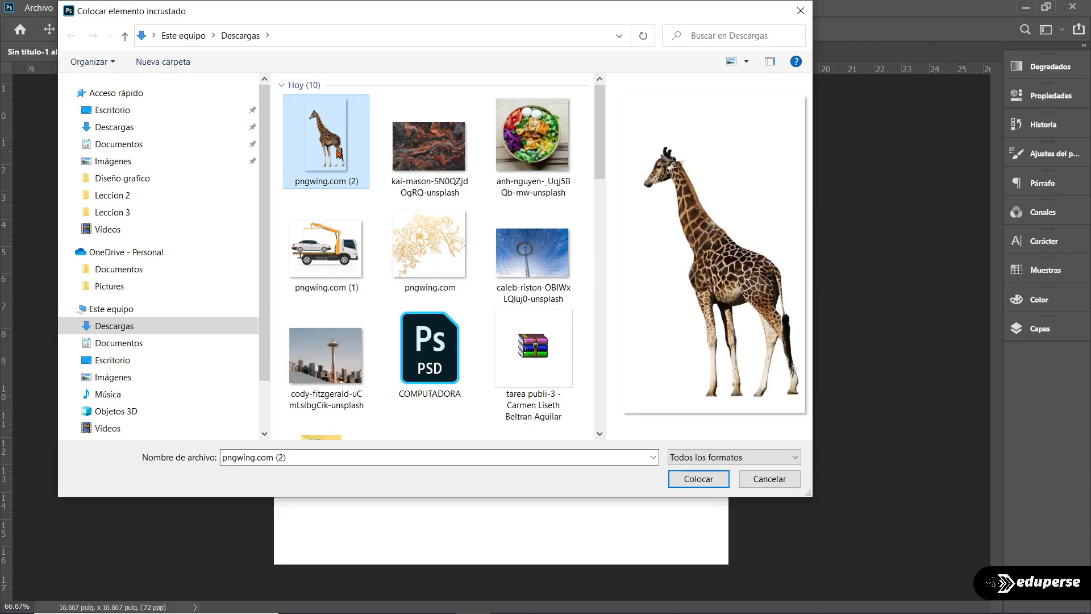
click(698, 479)
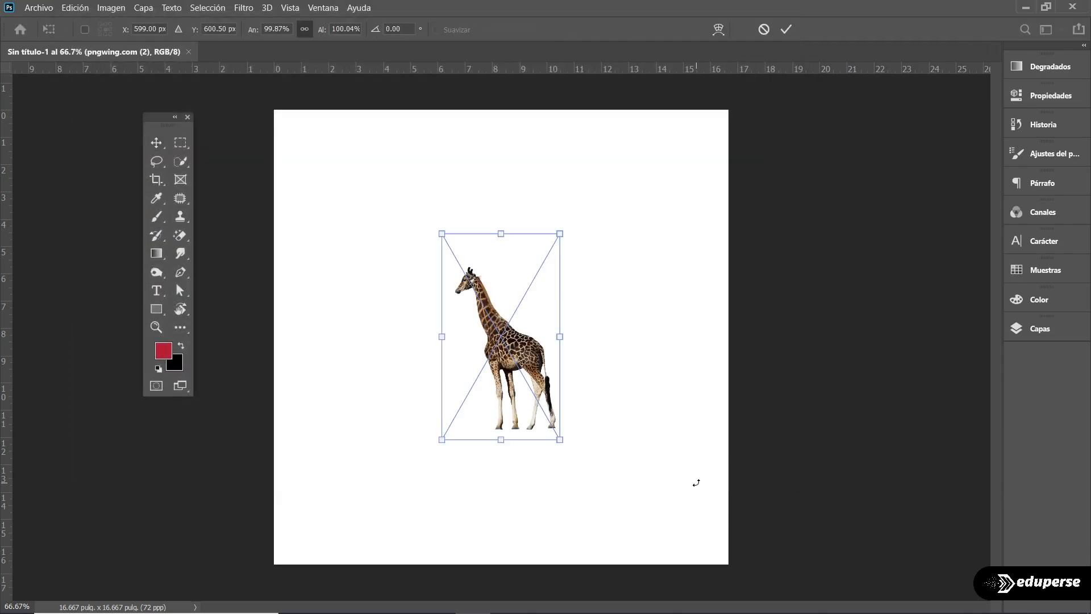
key(Return)
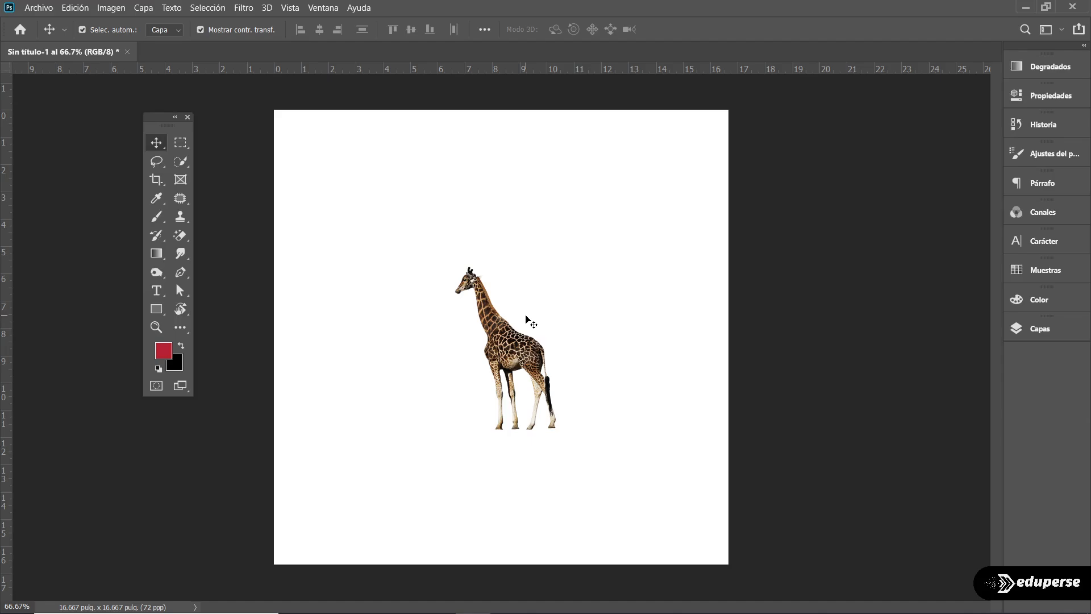
click(1030, 325)
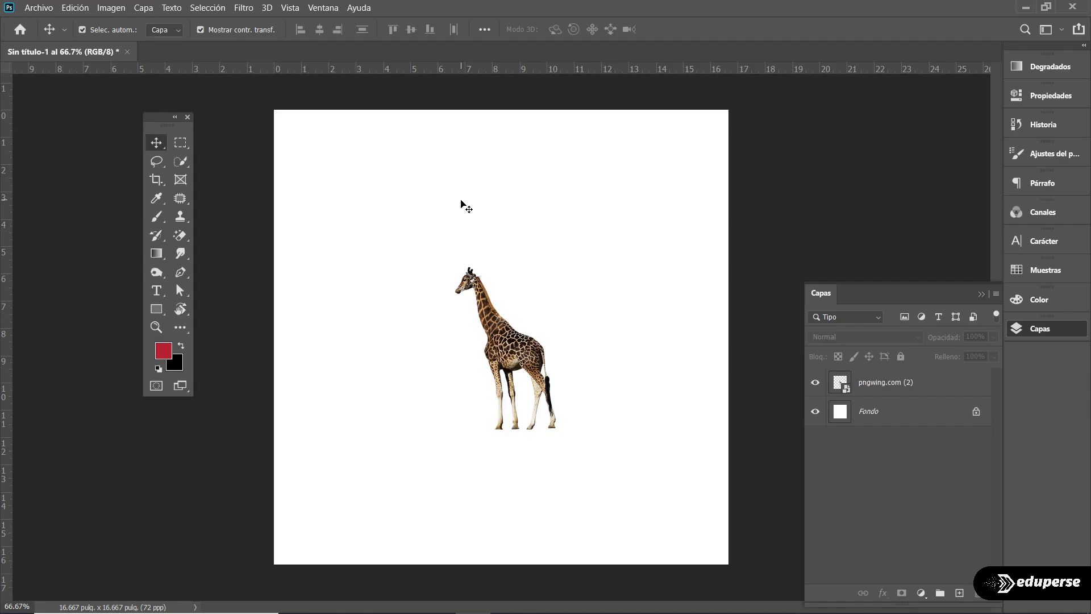
Place the golden flower image pngwing.com as an embedded element in the upper-left part of the canvas.
click(38, 8)
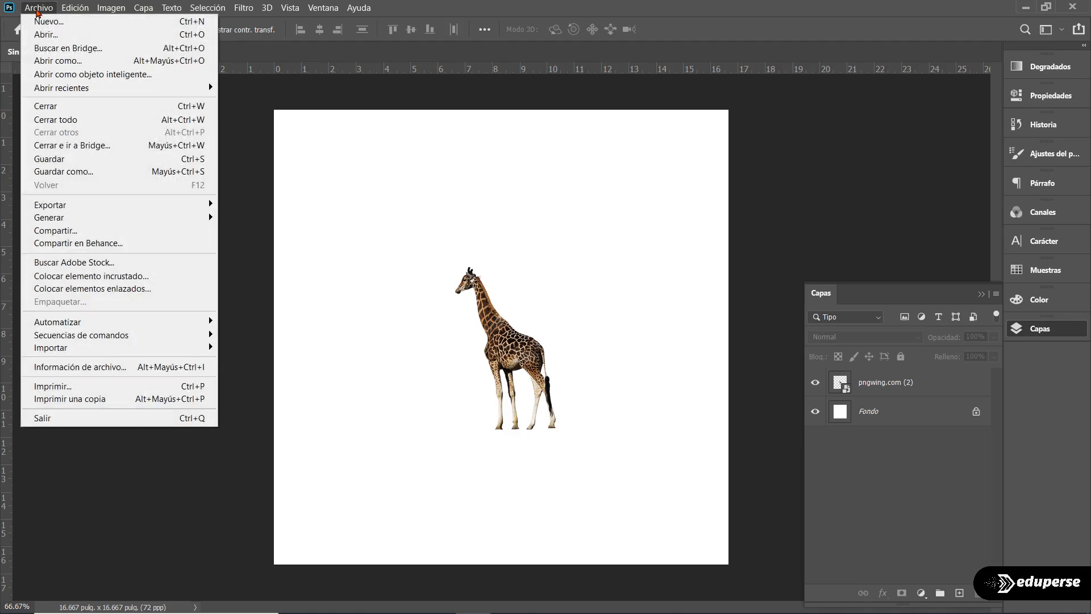
click(112, 276)
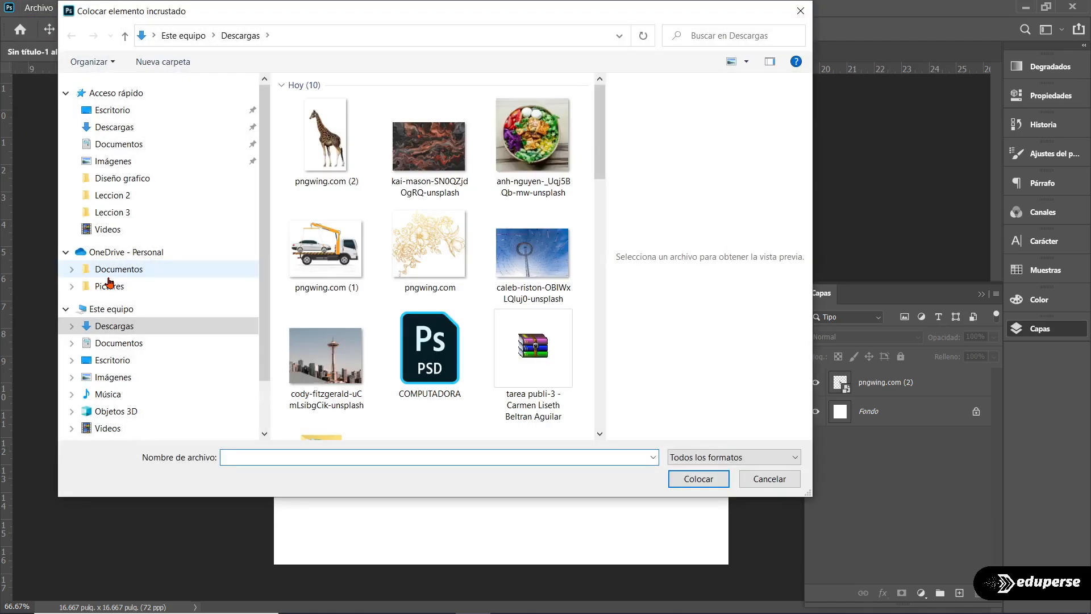
click(423, 245)
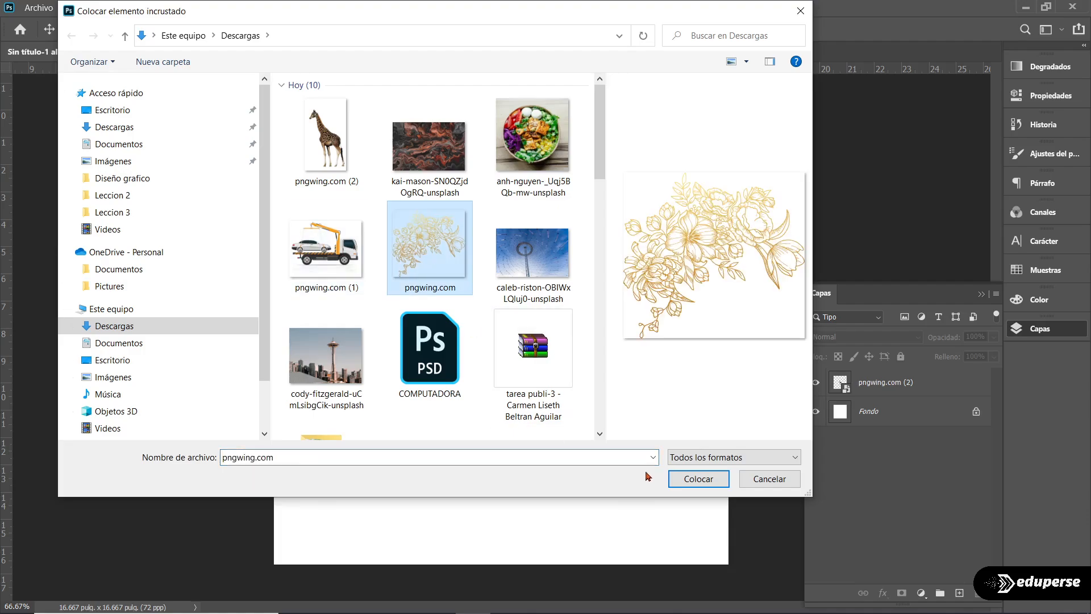
click(711, 479)
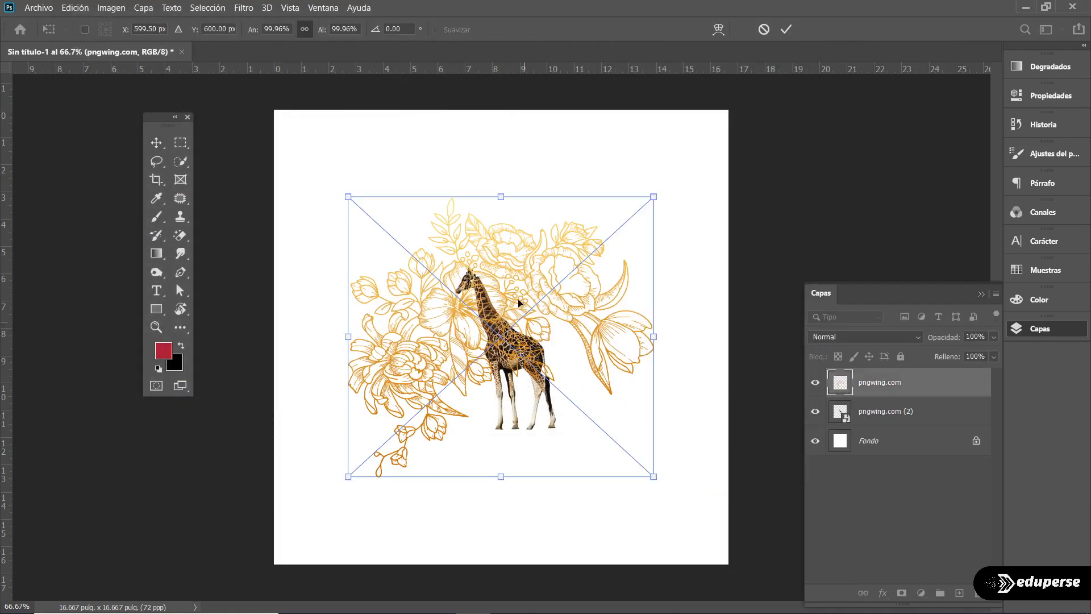
drag(521, 311, 421, 178)
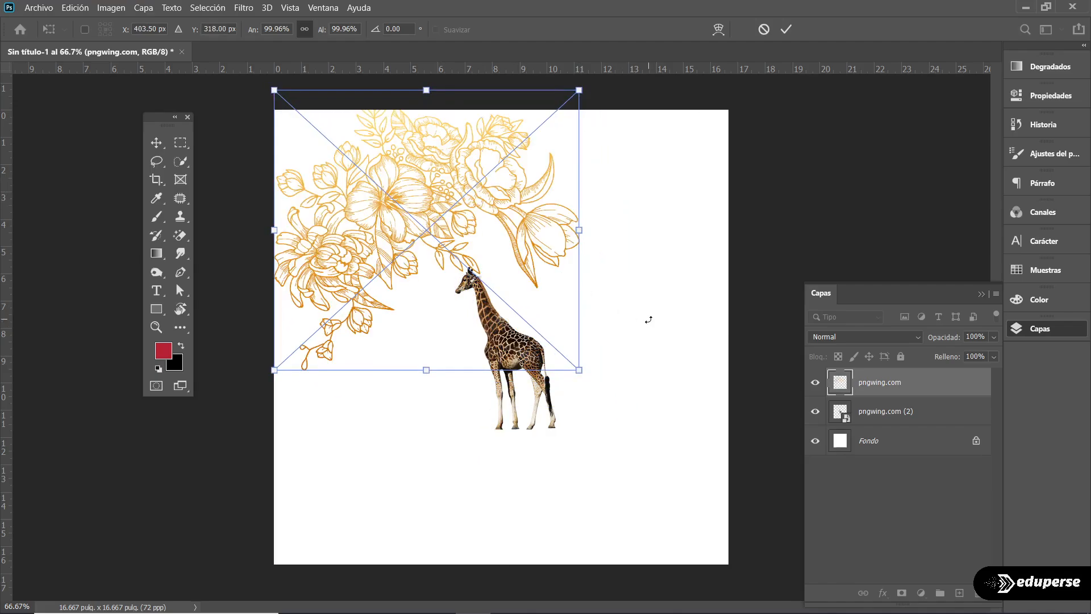
key(Return)
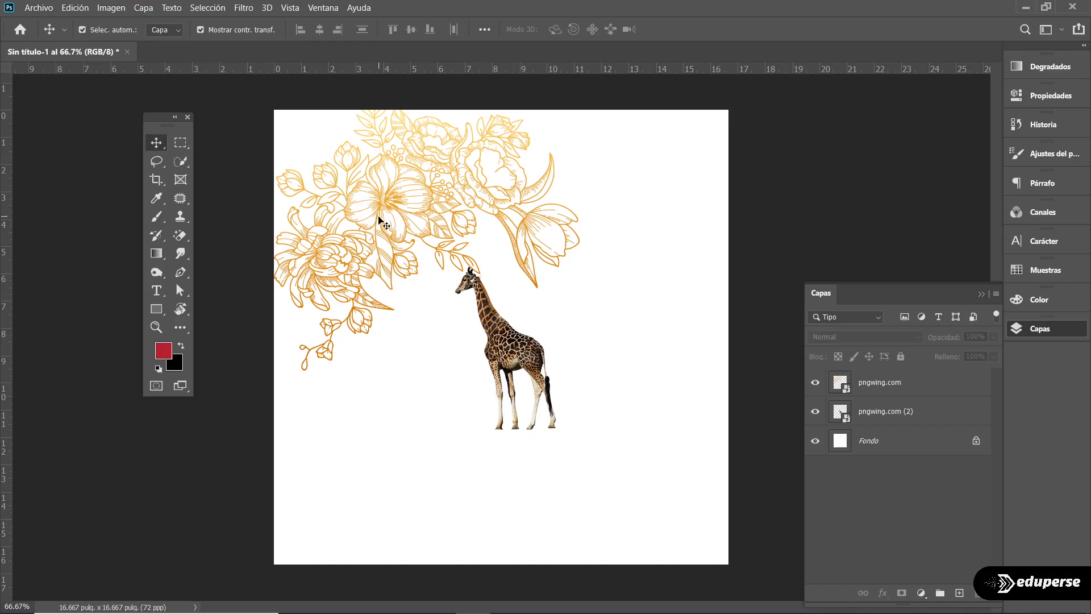
Move the giraffe to the lower-right area of the canvas and shift the flowers slightly down and to the right.
drag(499, 349, 621, 439)
mouse_move(620, 439)
mouse_down()
mouse_move(618, 418)
mouse_move(620, 439)
mouse_up()
drag(392, 201, 406, 226)
click(652, 165)
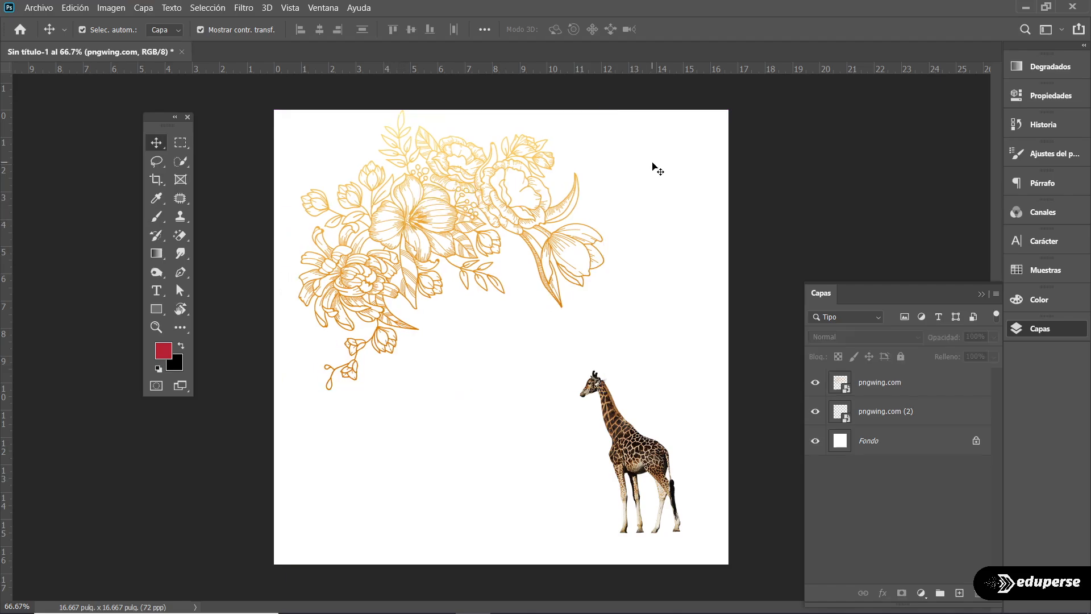
Select the flowers and the giraffe in turn directly on the canvas, deselecting after each.
click(463, 214)
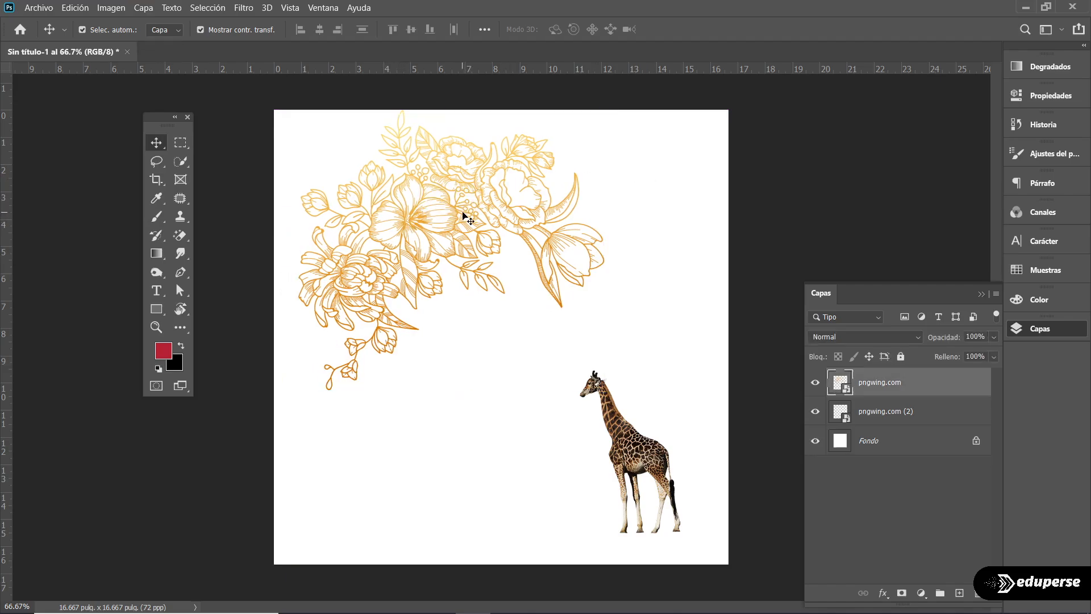
click(699, 252)
click(626, 468)
click(703, 302)
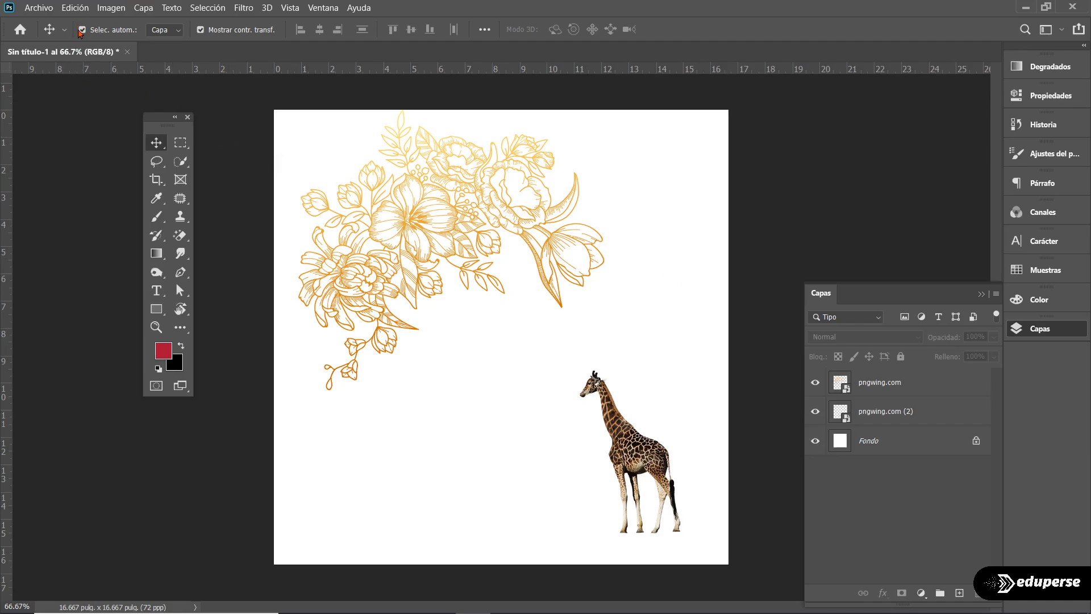
Turn off automatic selection, select the pngwing.com (2) layer in the layer list and move the giraffe slightly upward.
click(376, 193)
click(560, 242)
click(648, 462)
click(629, 243)
click(416, 219)
click(560, 242)
click(885, 418)
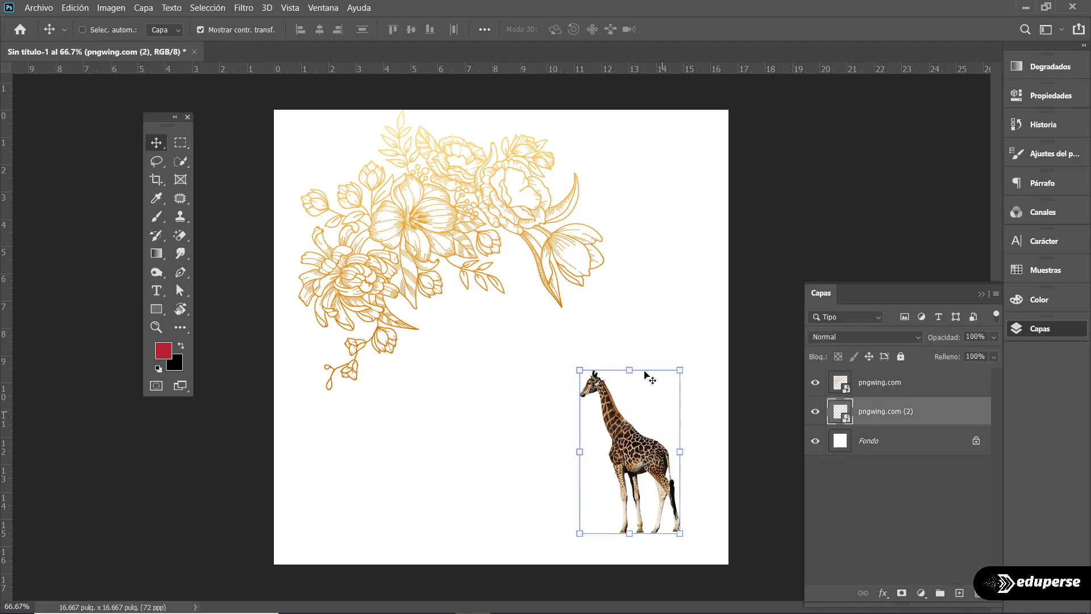
drag(636, 458, 628, 432)
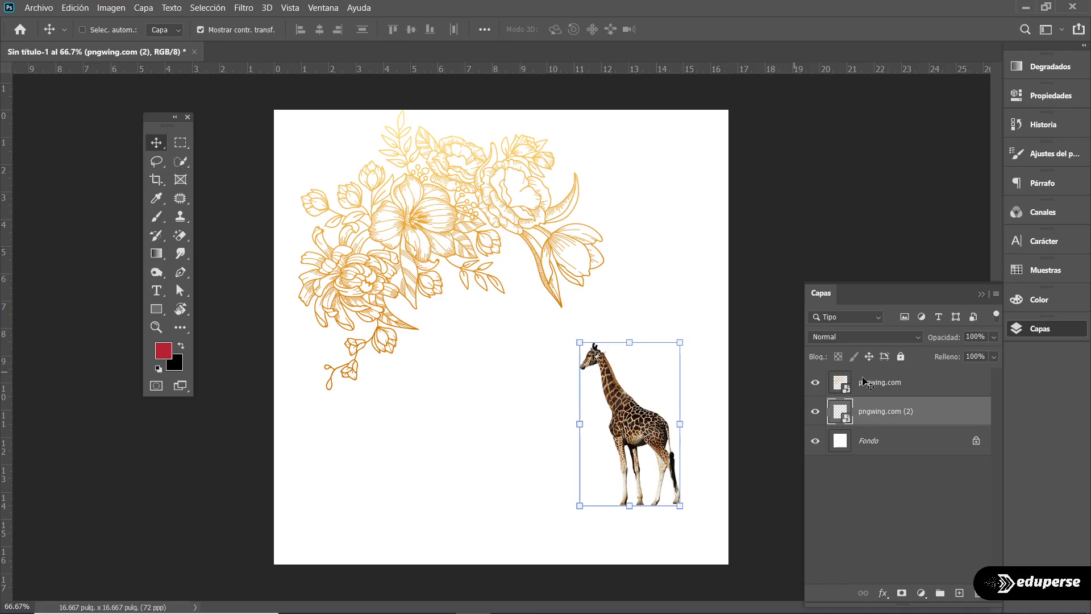
Using the layer list to select each layer, shift the flowers slightly down and right and the giraffe slightly left.
click(907, 385)
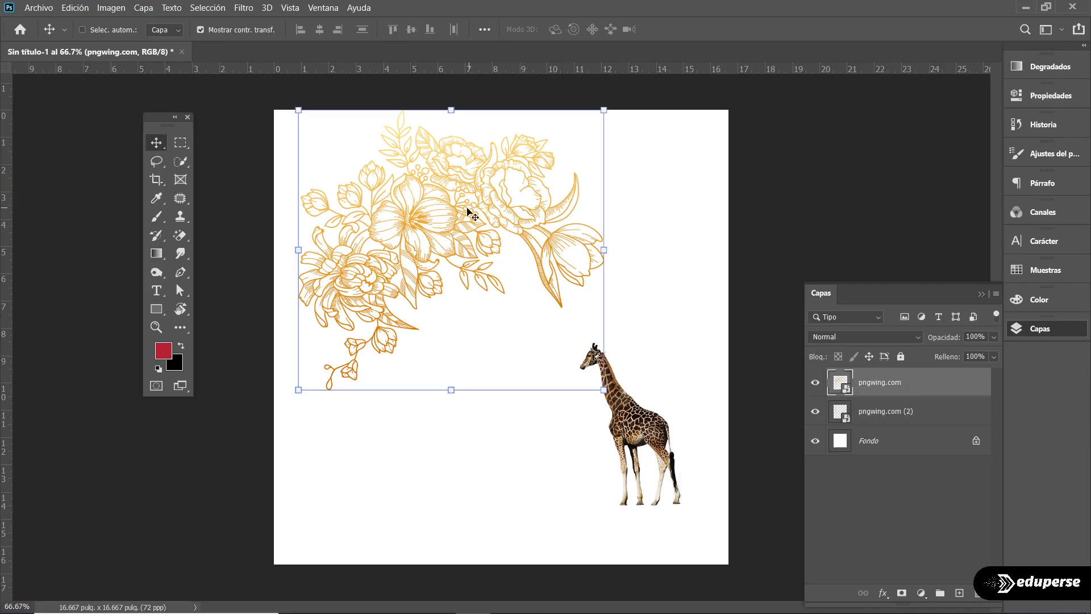
drag(451, 215, 470, 232)
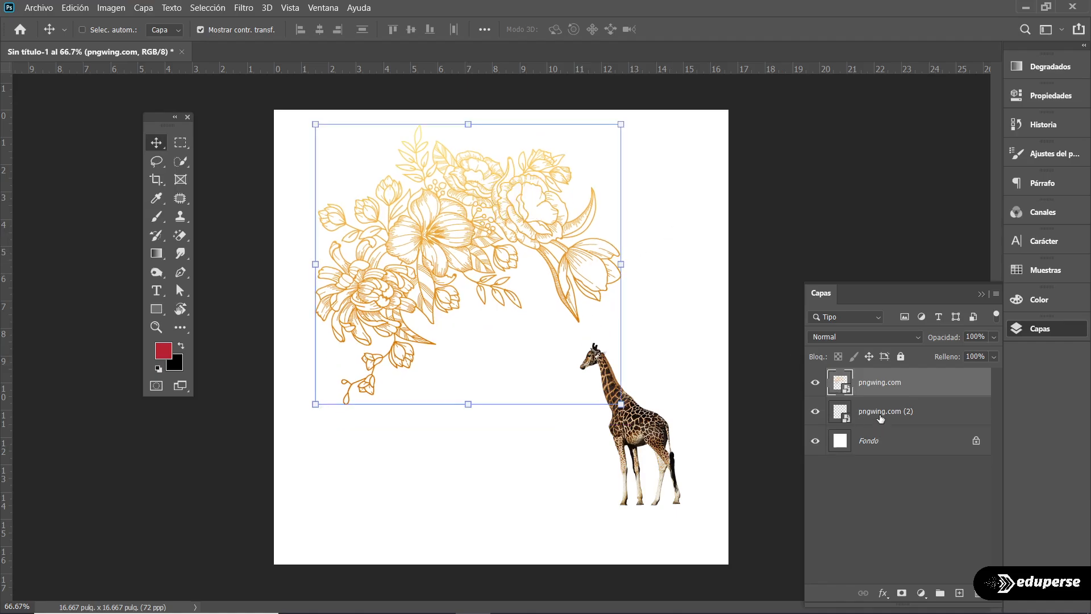
click(863, 407)
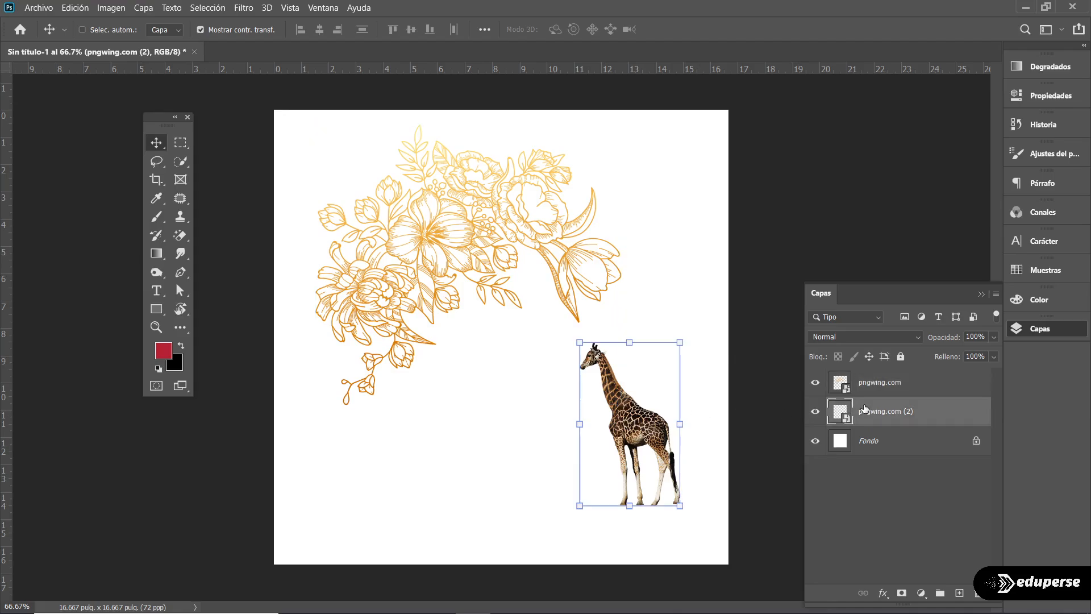
mouse_move(423, 238)
mouse_down()
mouse_move(420, 205)
mouse_move(421, 273)
mouse_move(424, 230)
mouse_move(406, 310)
mouse_move(400, 173)
mouse_move(392, 236)
mouse_move(402, 239)
mouse_up()
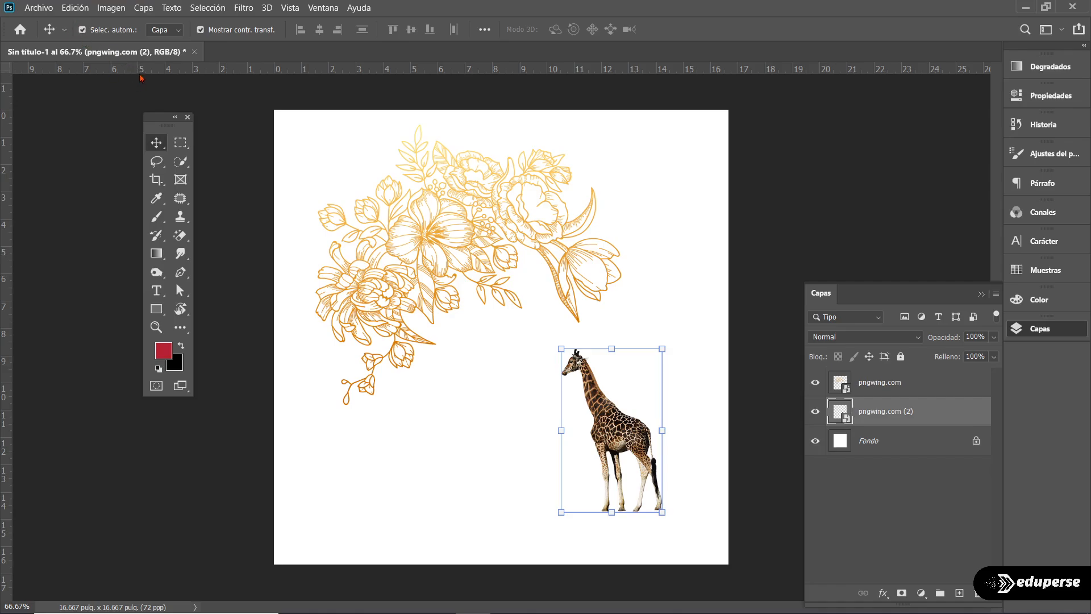
With automatic selection turned back on, pick the giraffe on the canvas and move it up and to the right.
click(672, 249)
mouse_move(457, 227)
mouse_down()
mouse_move(473, 302)
mouse_move(457, 228)
mouse_up()
click(636, 454)
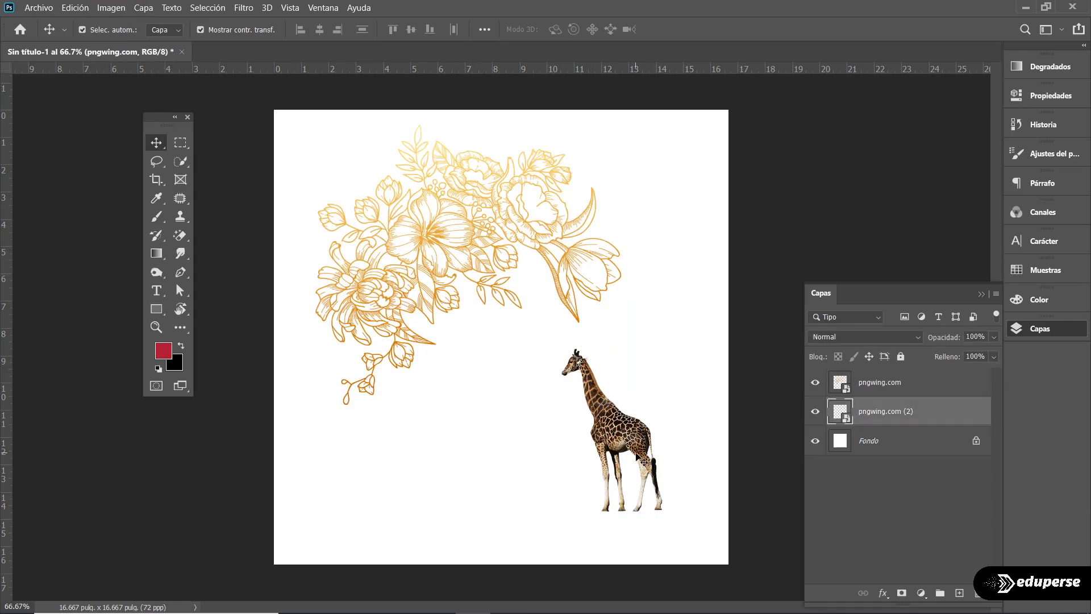
drag(644, 462, 666, 424)
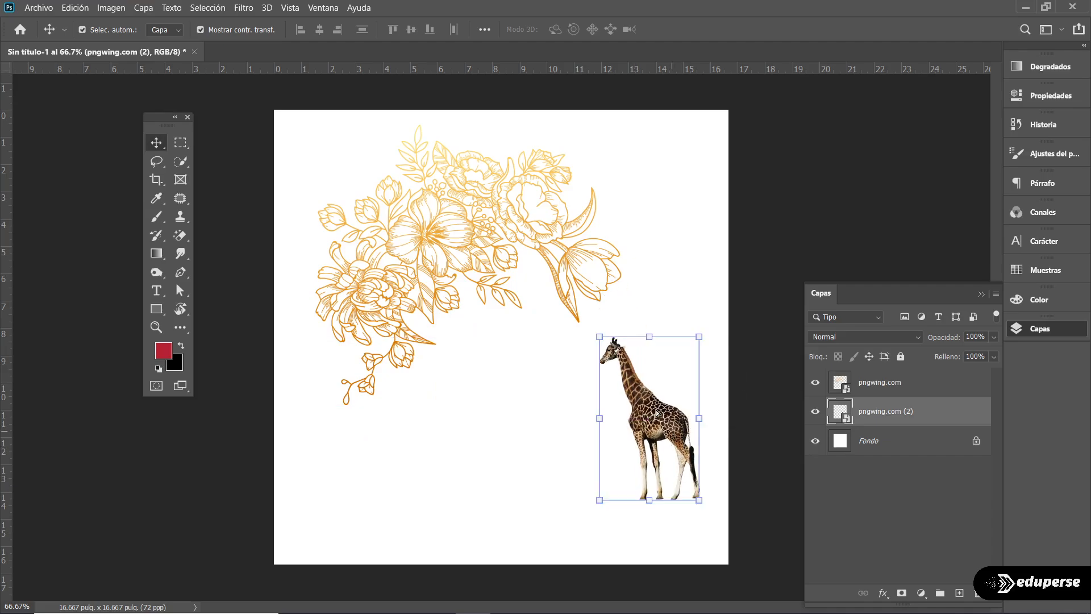
Try moving the flowers downward by picking them directly on the canvas, and deselect them.
drag(443, 224, 435, 317)
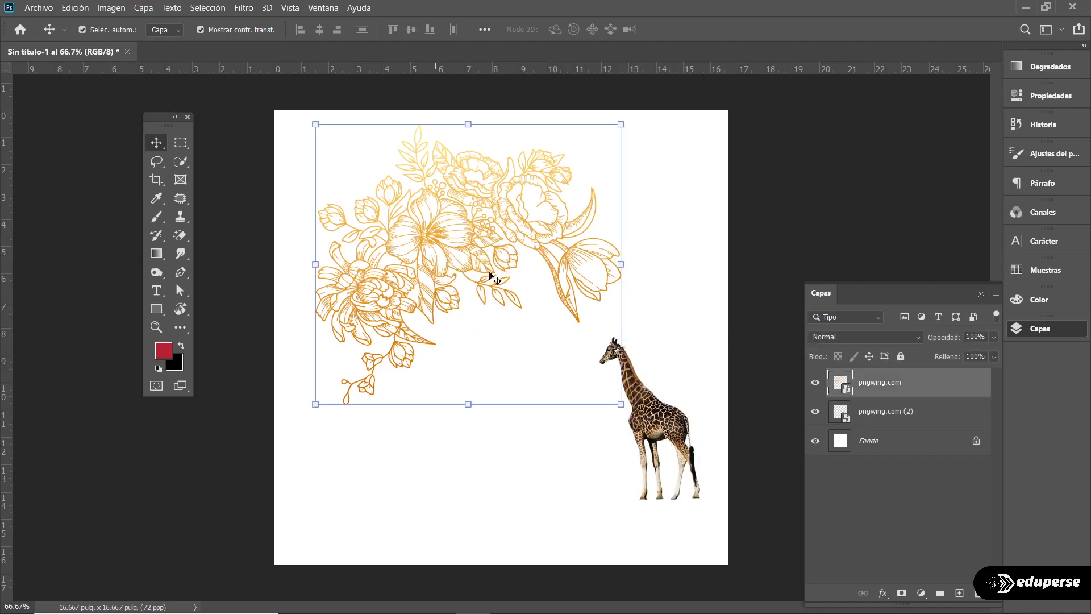
click(682, 239)
click(524, 232)
drag(524, 230, 519, 291)
drag(430, 242, 433, 284)
click(687, 235)
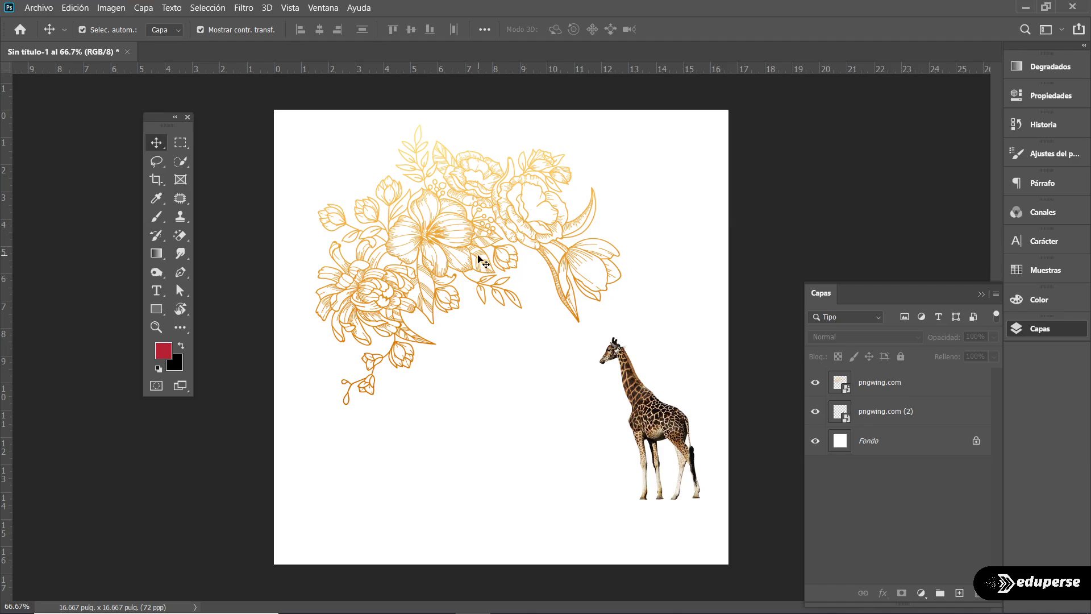
Move the giraffe down to the lower-right corner of the canvas, and from there straight across to the lower-left corner.
drag(610, 407, 669, 443)
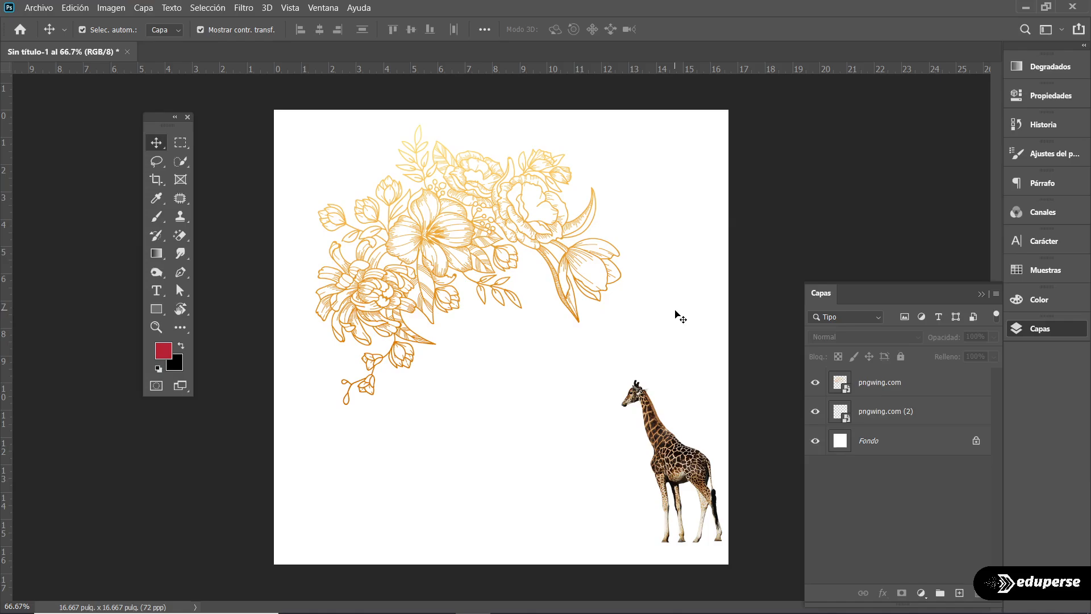
click(672, 466)
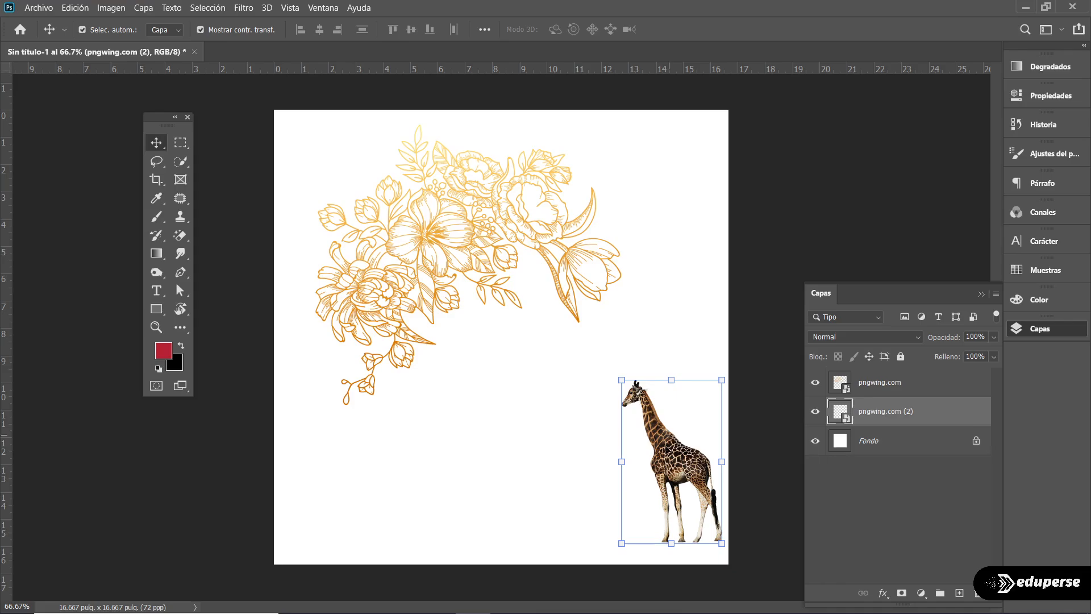
mouse_move(670, 472)
mouse_down()
mouse_move(364, 461)
mouse_move(685, 465)
mouse_up()
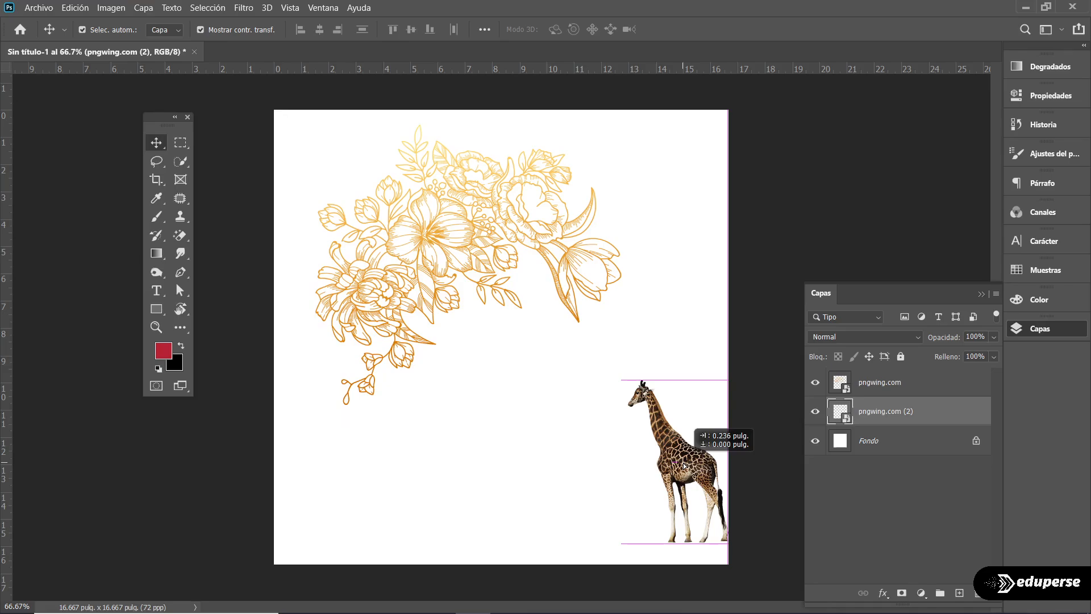
drag(685, 465, 335, 472)
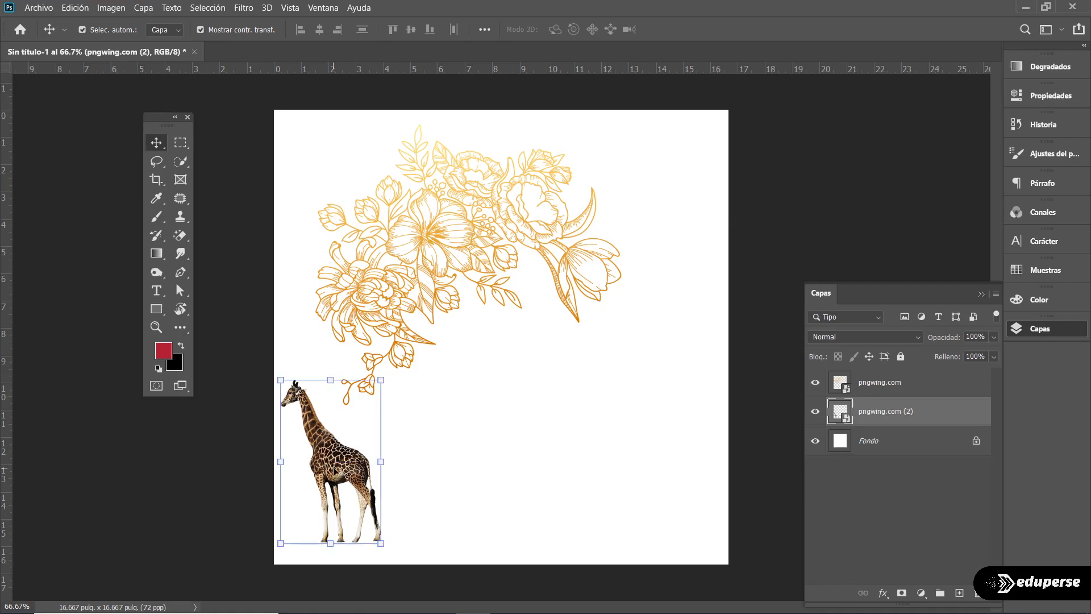
Deselect the giraffe, move the flowers down to the lower-right corner of the canvas, and deselect them.
click(484, 469)
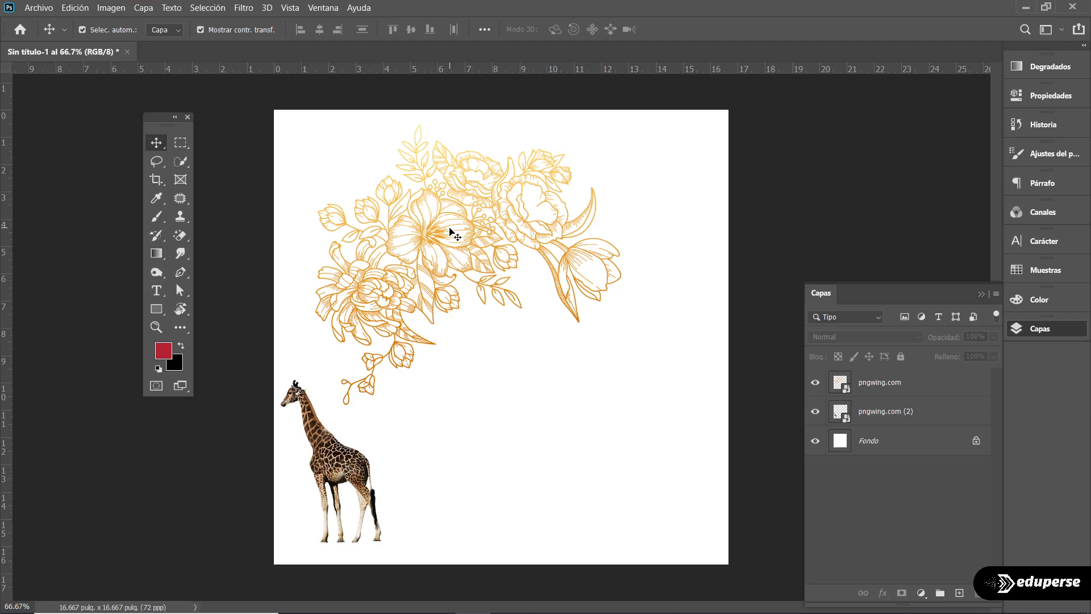
drag(449, 229, 557, 489)
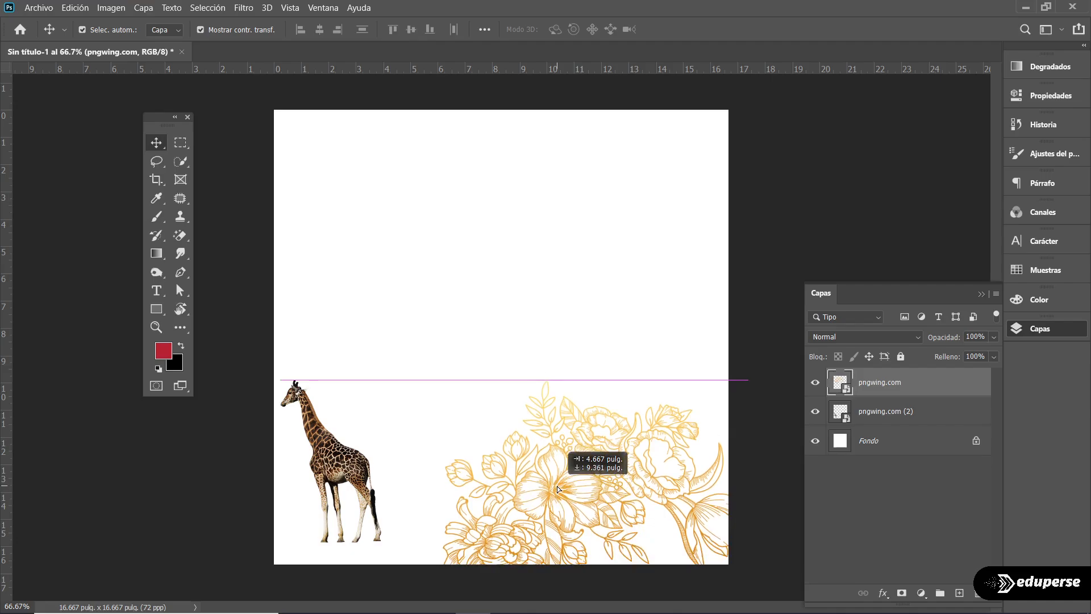
drag(556, 502, 555, 480)
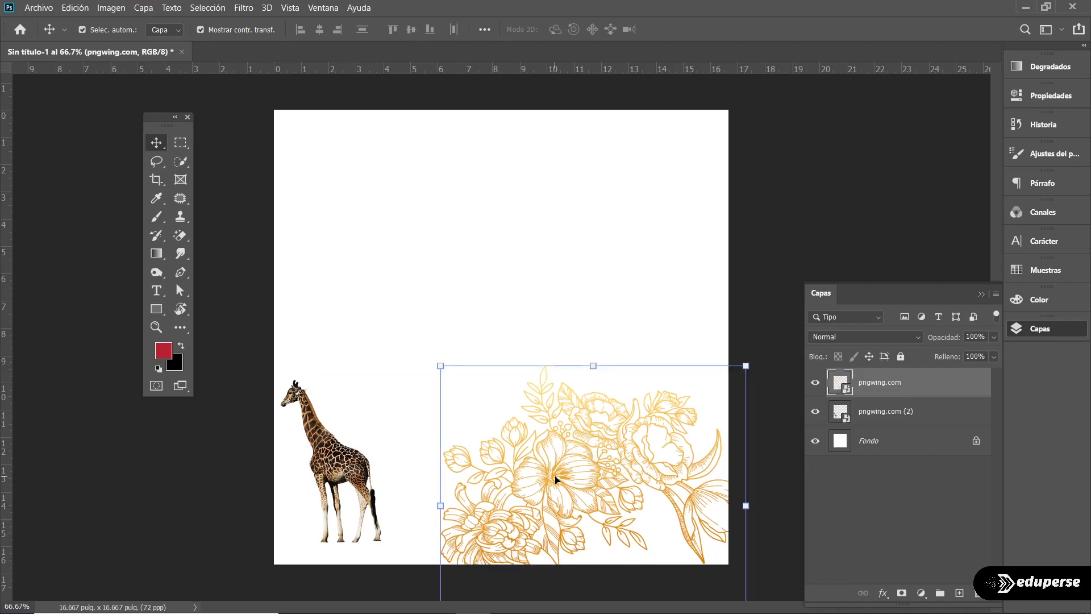
click(561, 296)
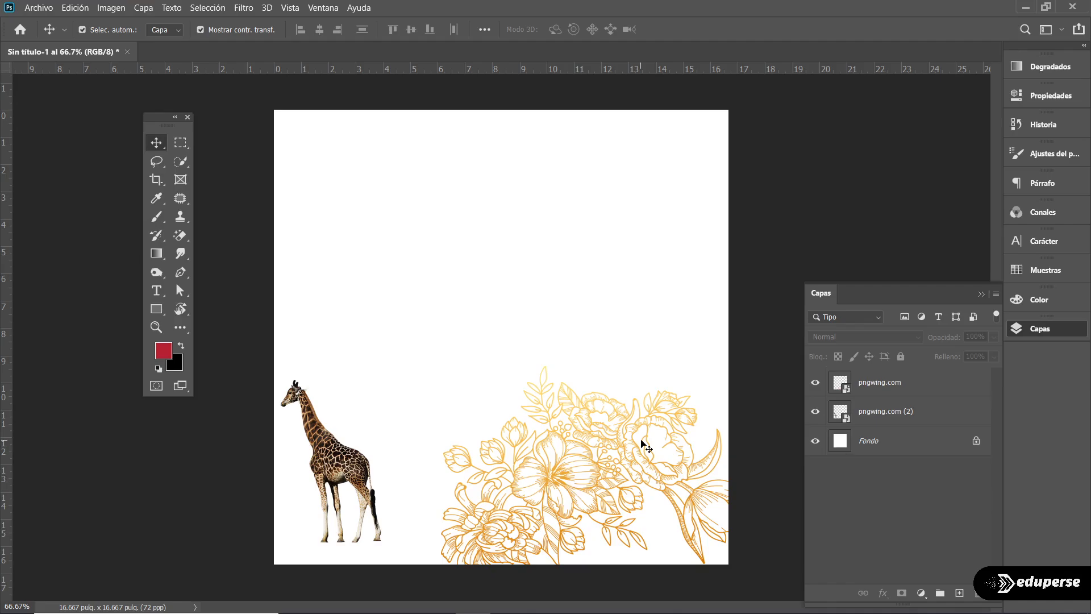
Hide the floating toolbox and the layer list, and close the document without saving its changes.
click(187, 118)
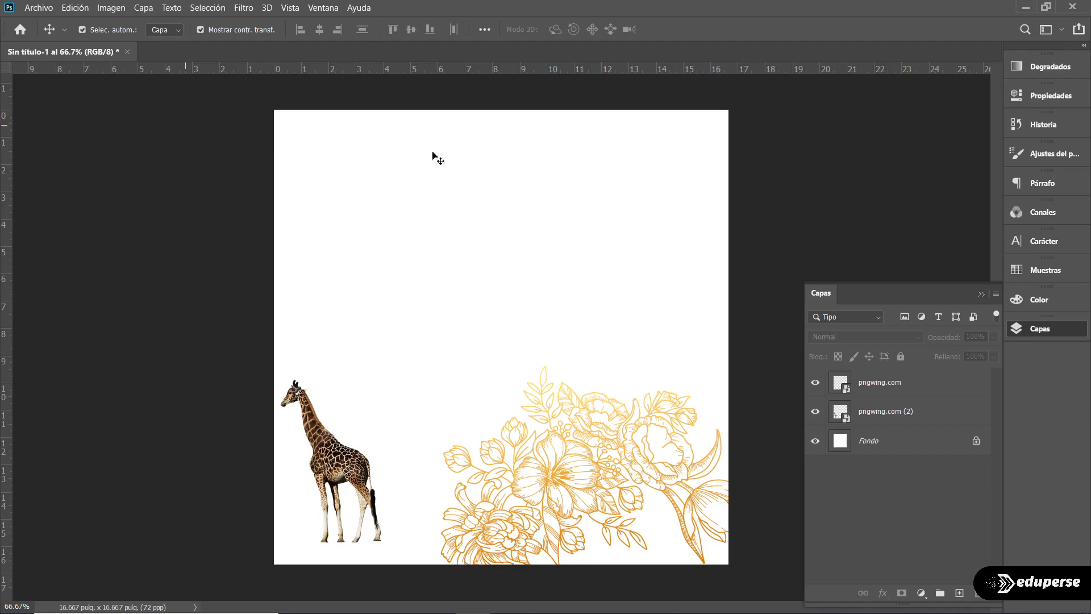
click(981, 294)
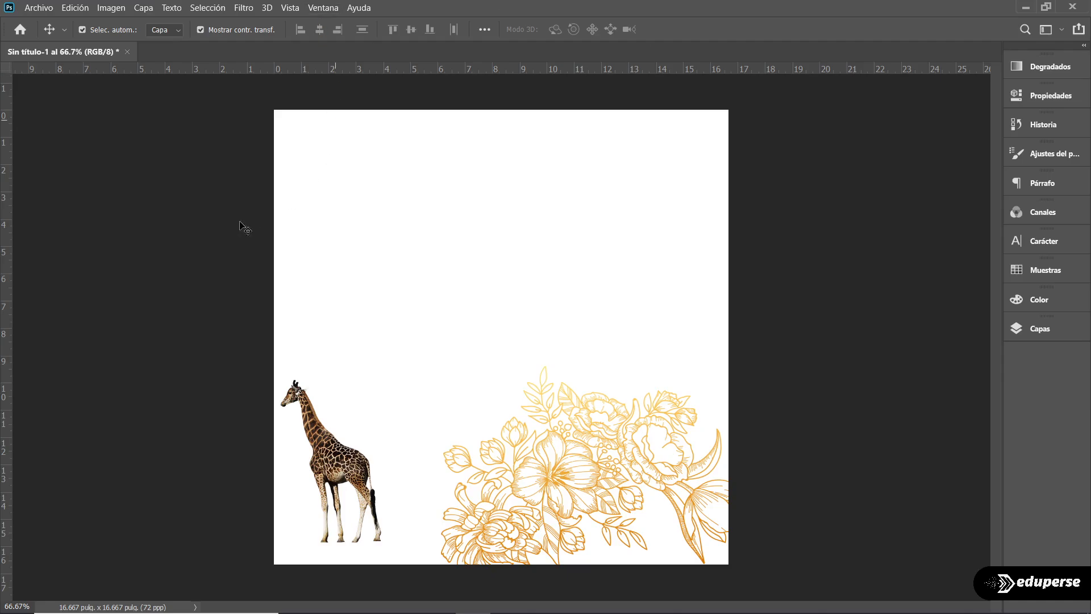
click(127, 51)
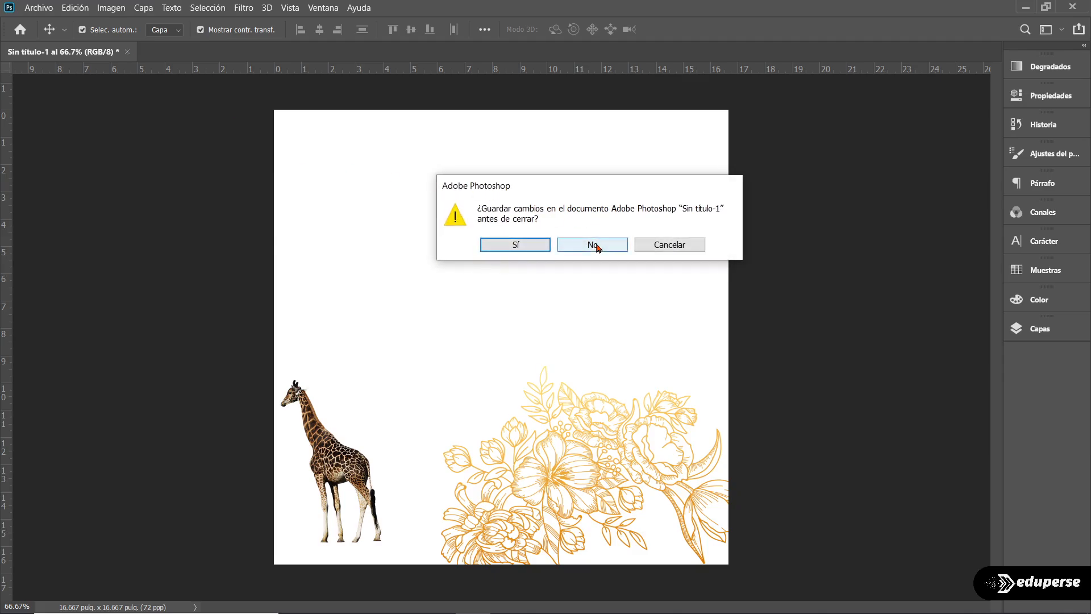
click(594, 244)
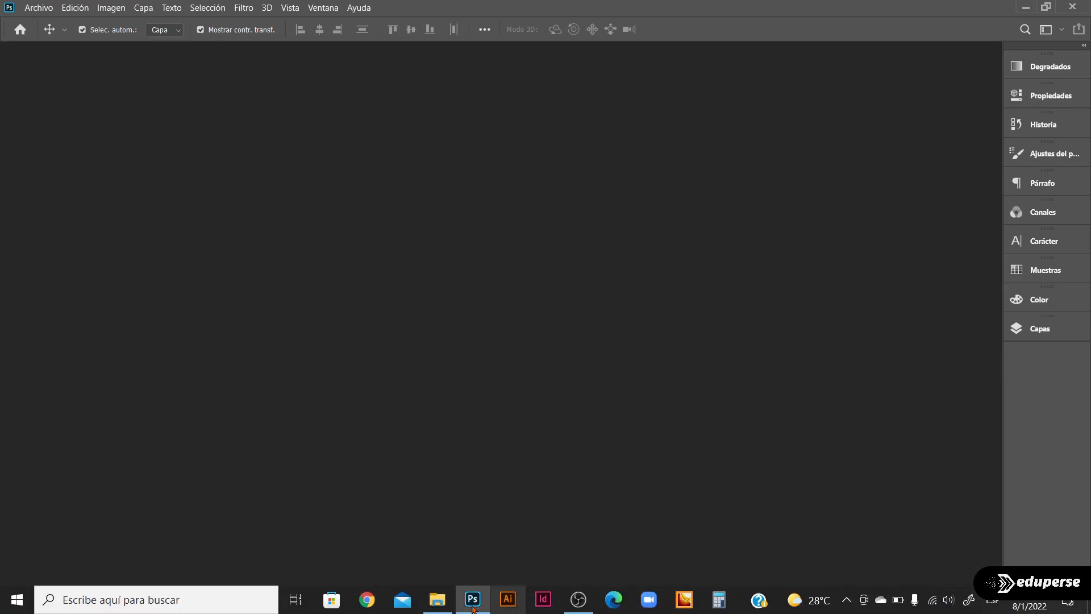
From the Descargas folder in File Explorer, open the salad, tow truck, flowers, sky lattice, skyline and marbled texture images in Photoshop.
click(437, 600)
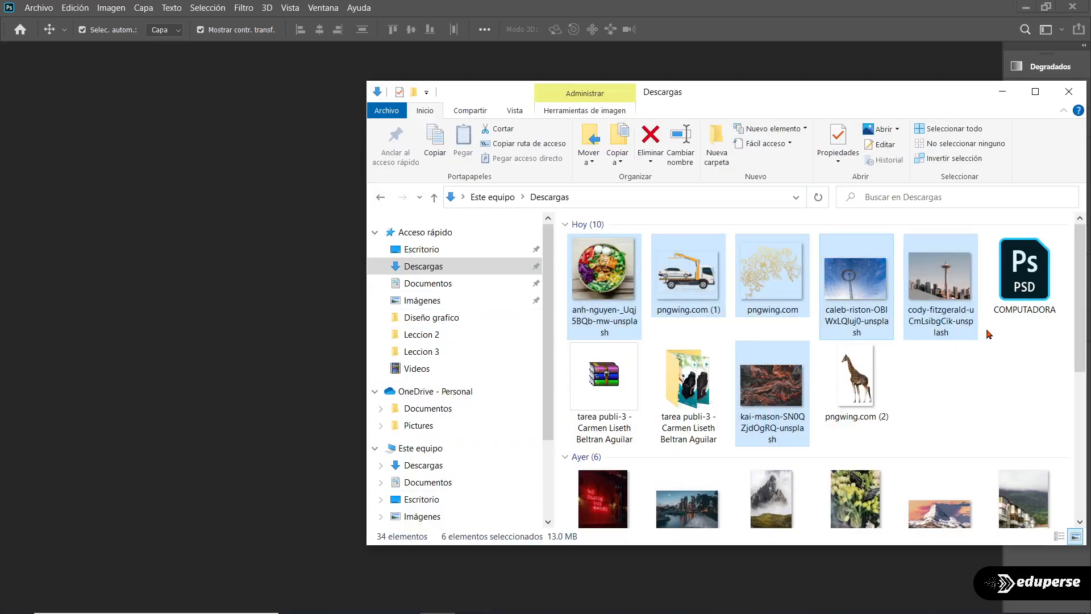
click(995, 391)
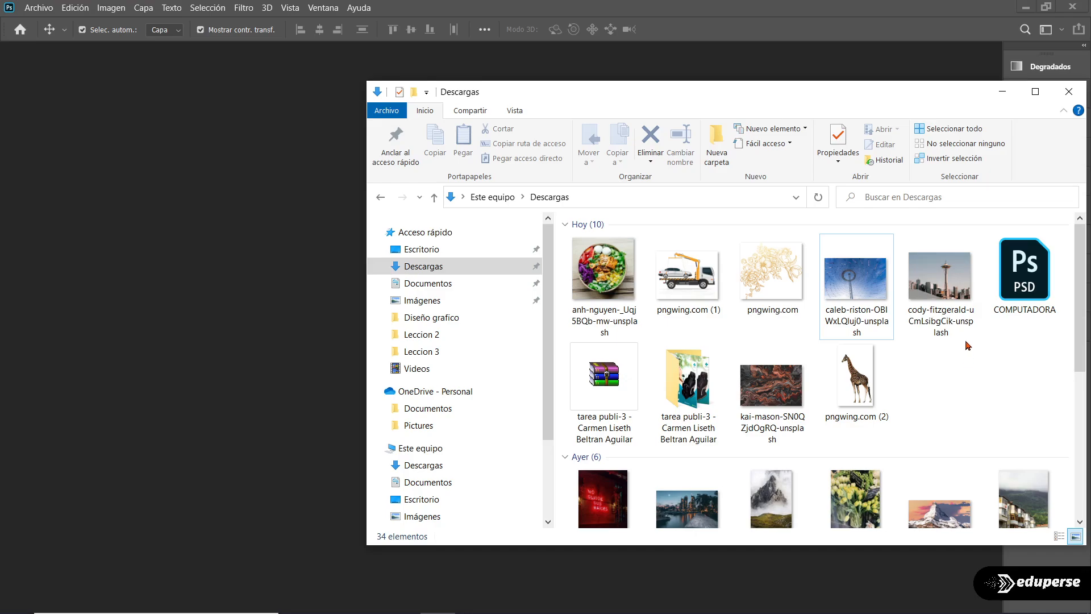
drag(564, 243, 973, 277)
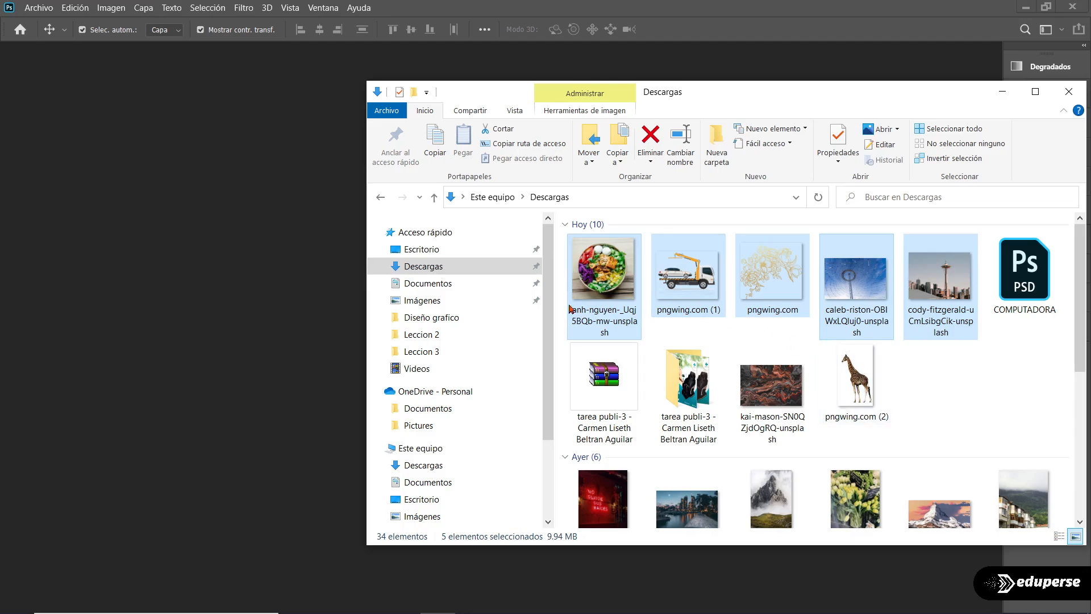
ctrl+click(772, 392)
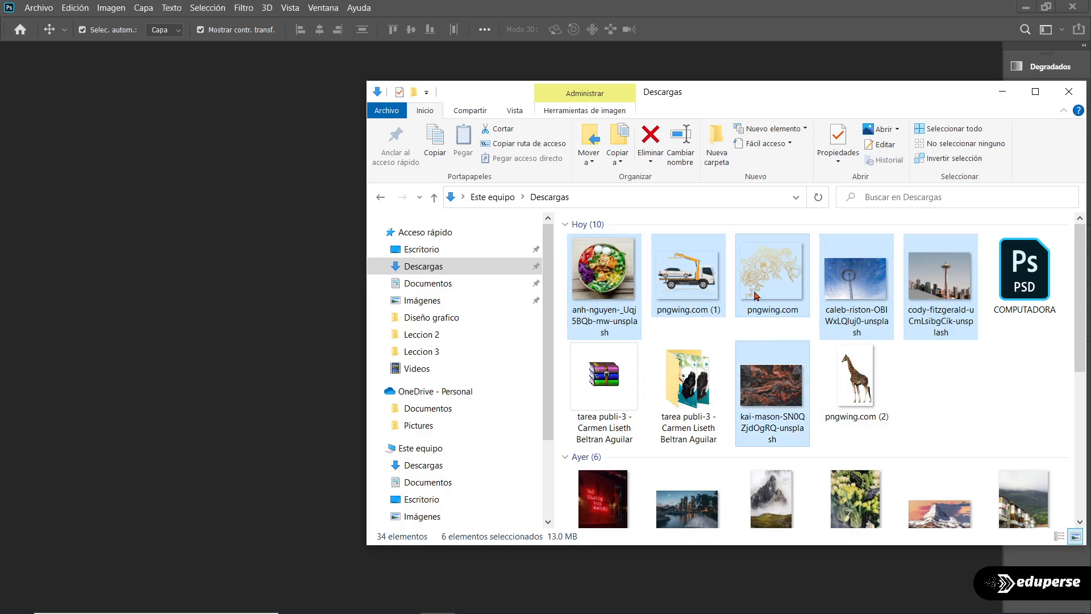
drag(757, 295, 279, 214)
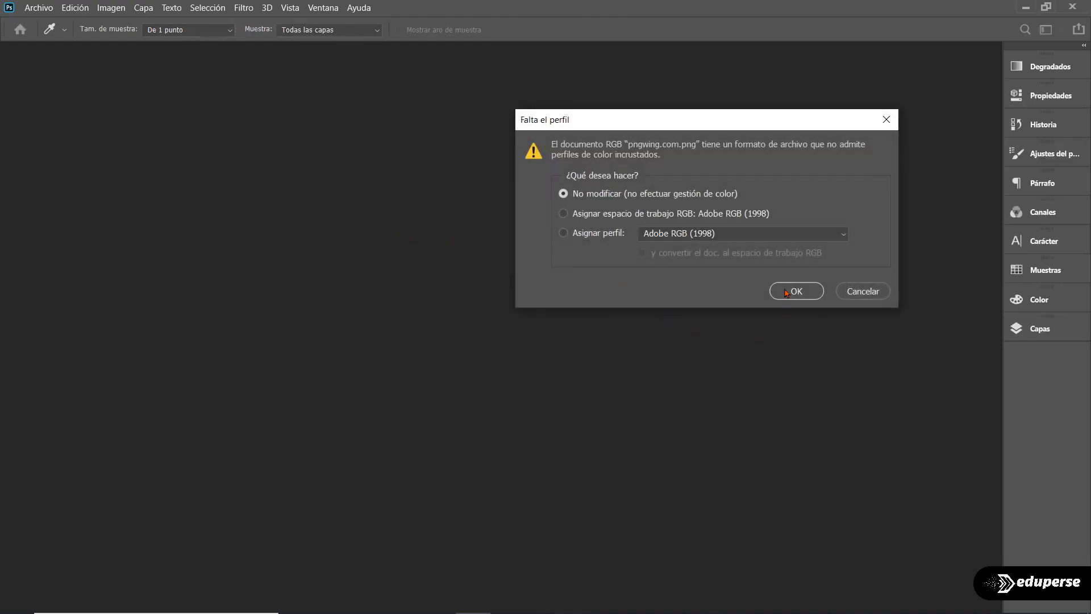
Finish opening the images, leaving the flowers PNG without color management and using the embedded color profile for the salad photo.
click(786, 293)
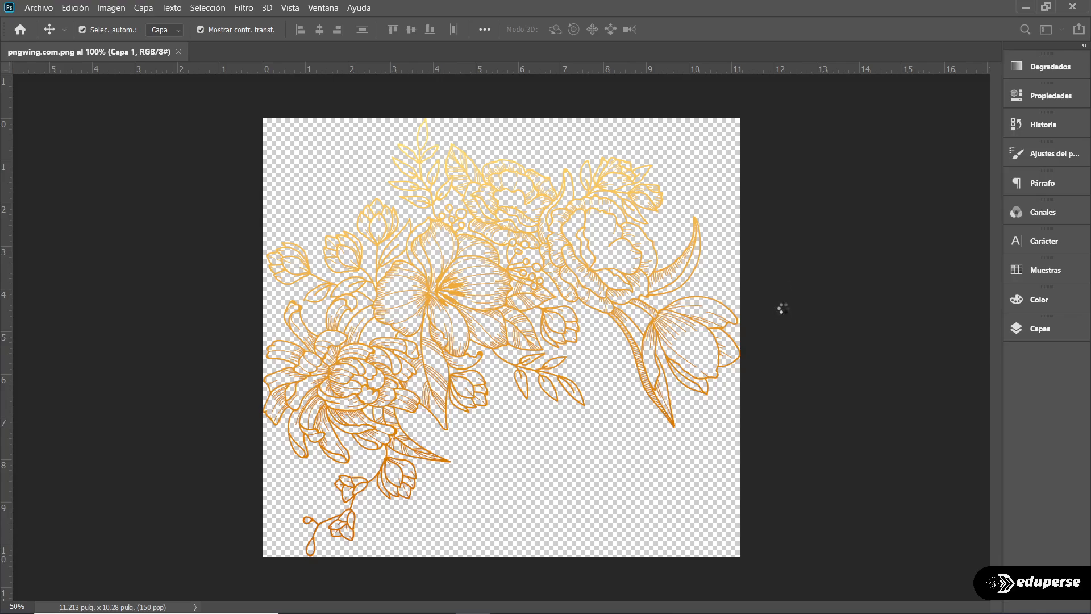
click(599, 296)
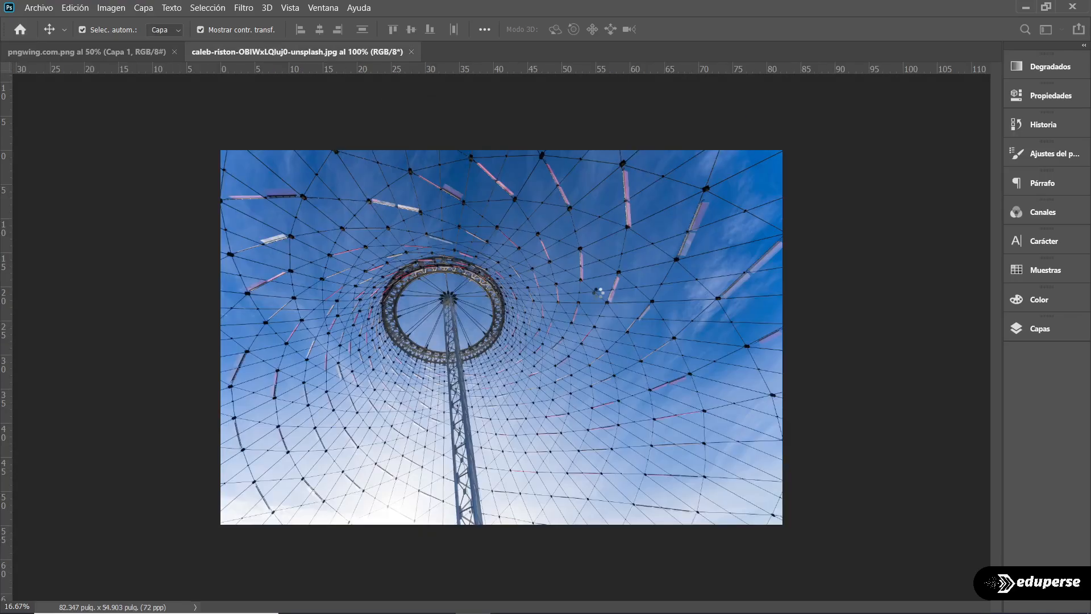
click(599, 295)
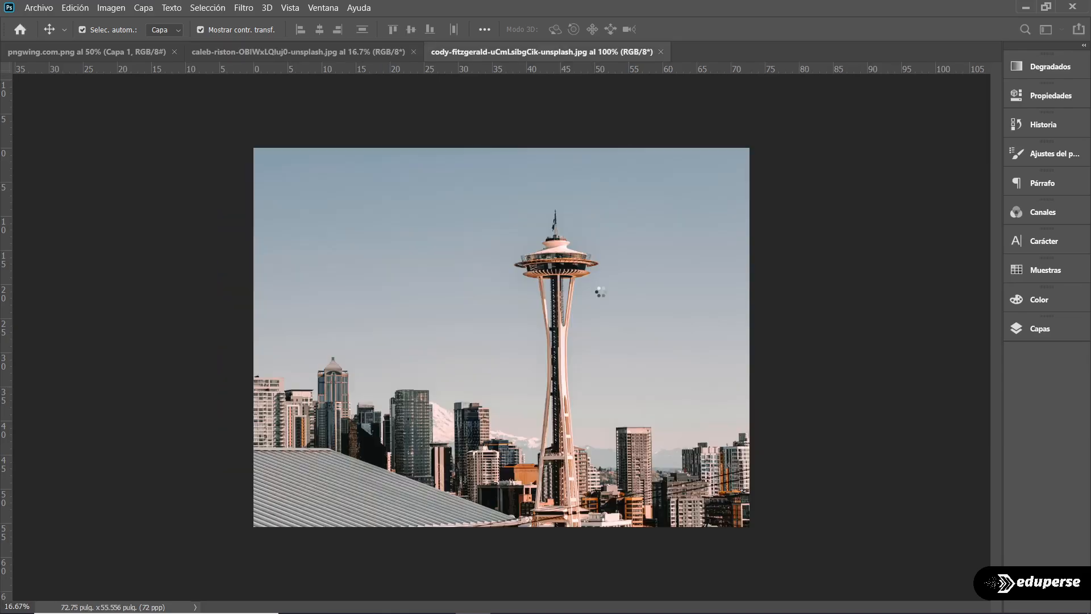
click(601, 304)
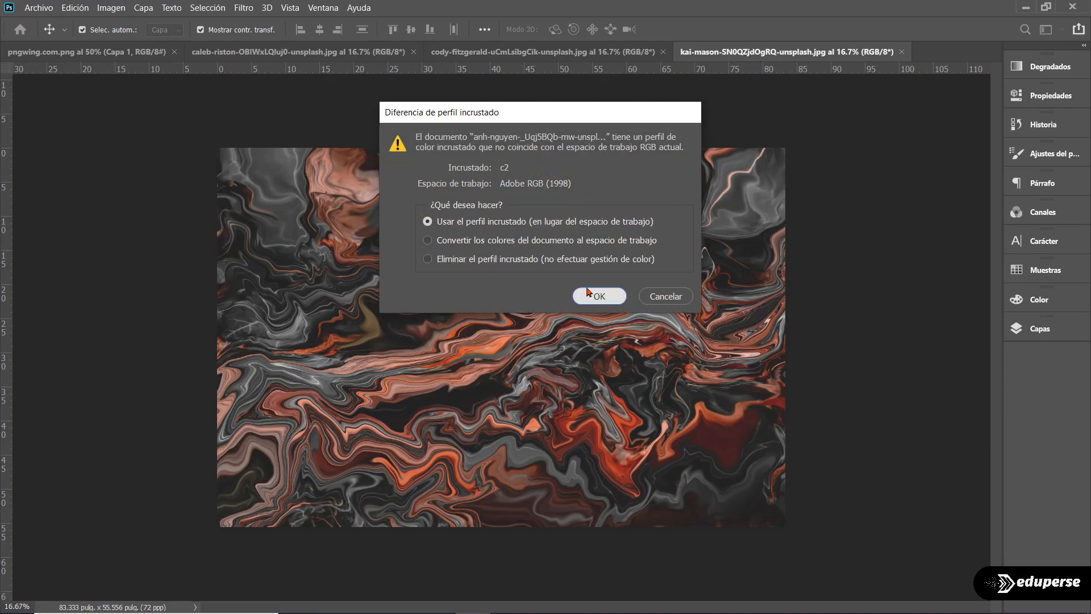
click(589, 294)
click(792, 291)
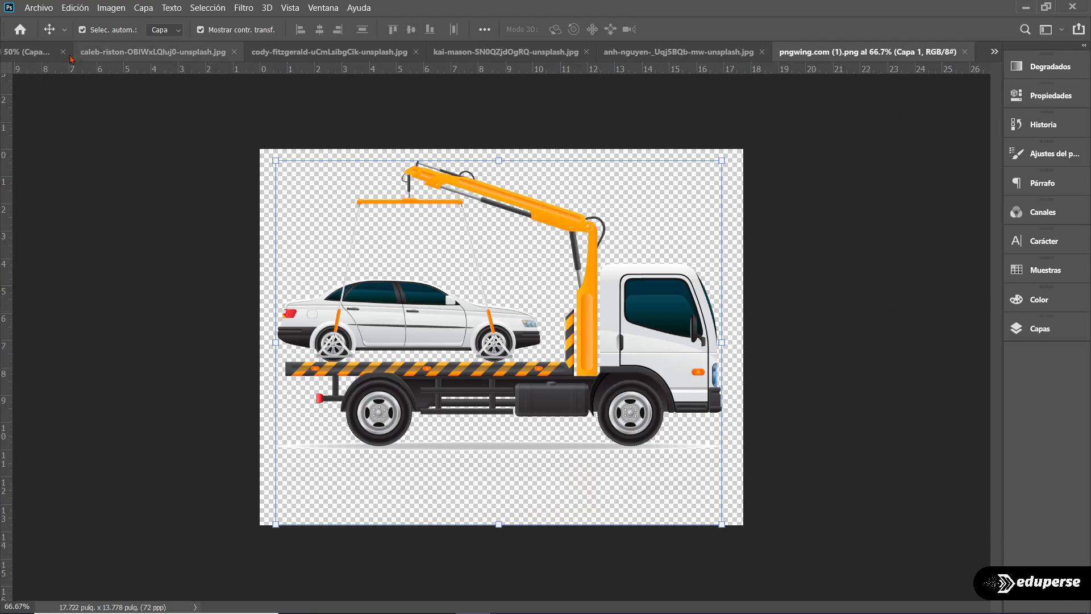
In the pngwing.com.png document, scale the flowers layer proportionally to about 71.74% with Free Transform, apply it, and deselect the layer.
click(42, 55)
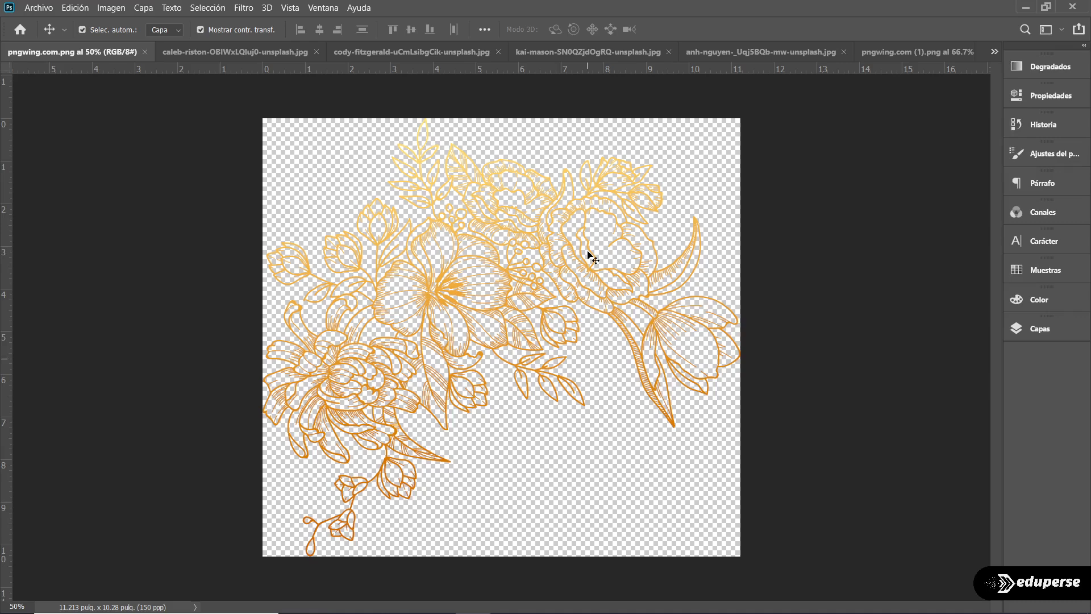
drag(525, 290, 525, 321)
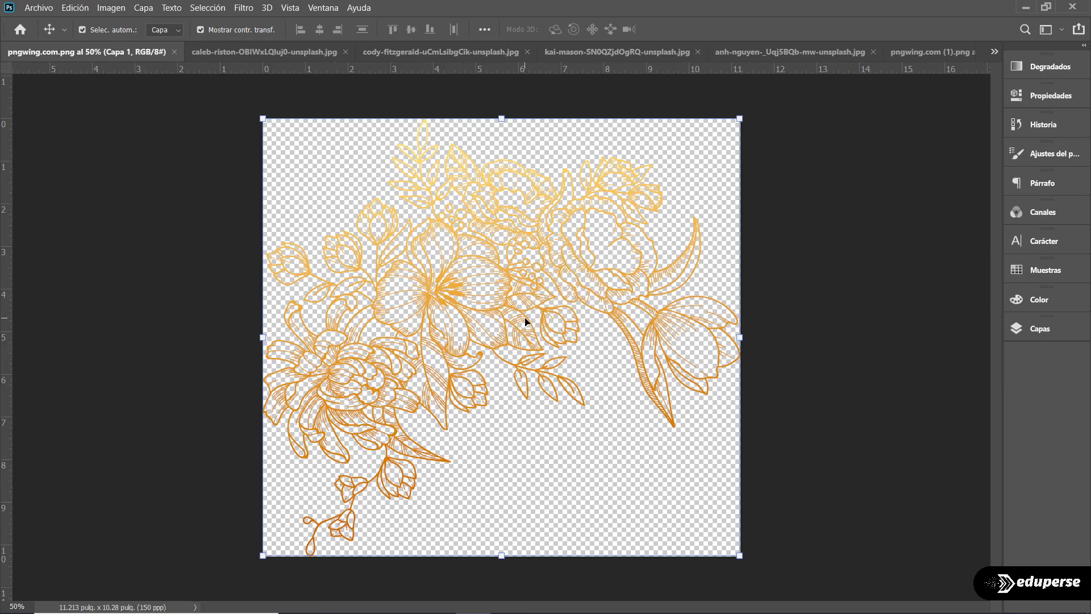
key(ctrl+t)
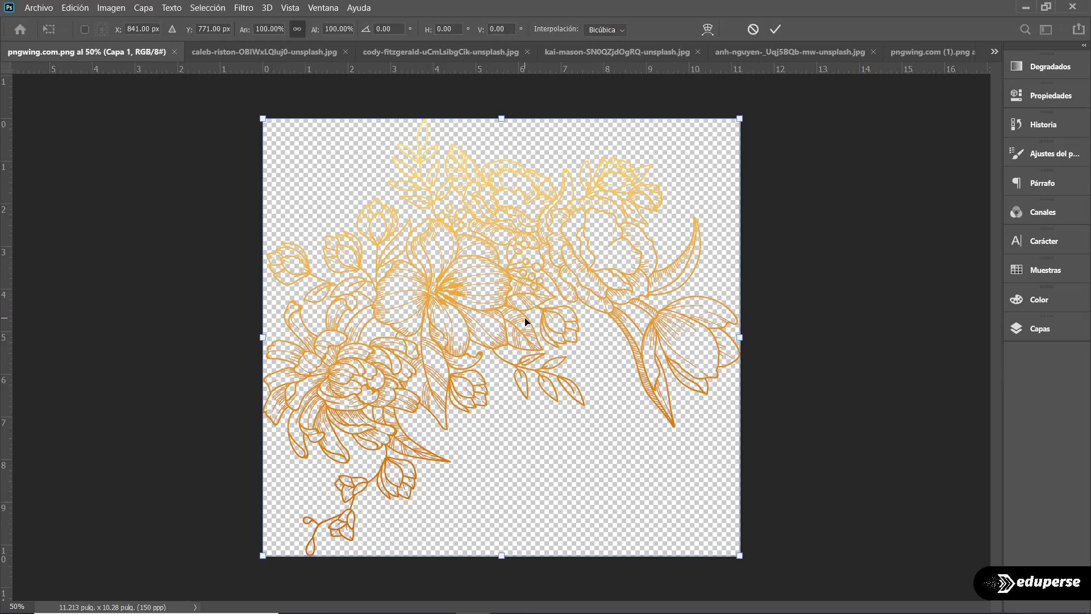
right_click(525, 321)
key(Escape)
right_click(511, 302)
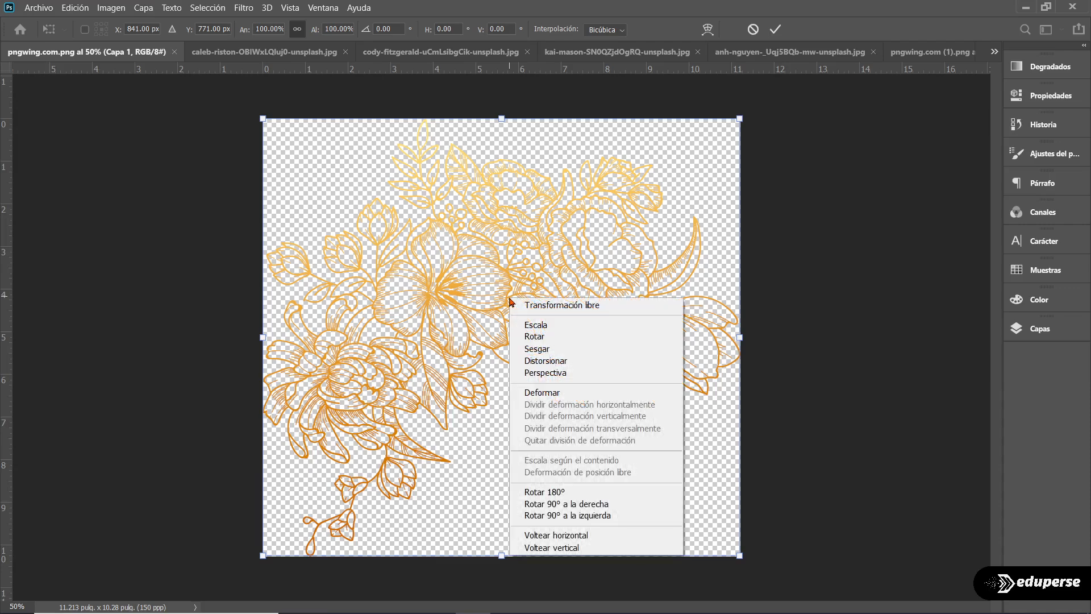
click(537, 325)
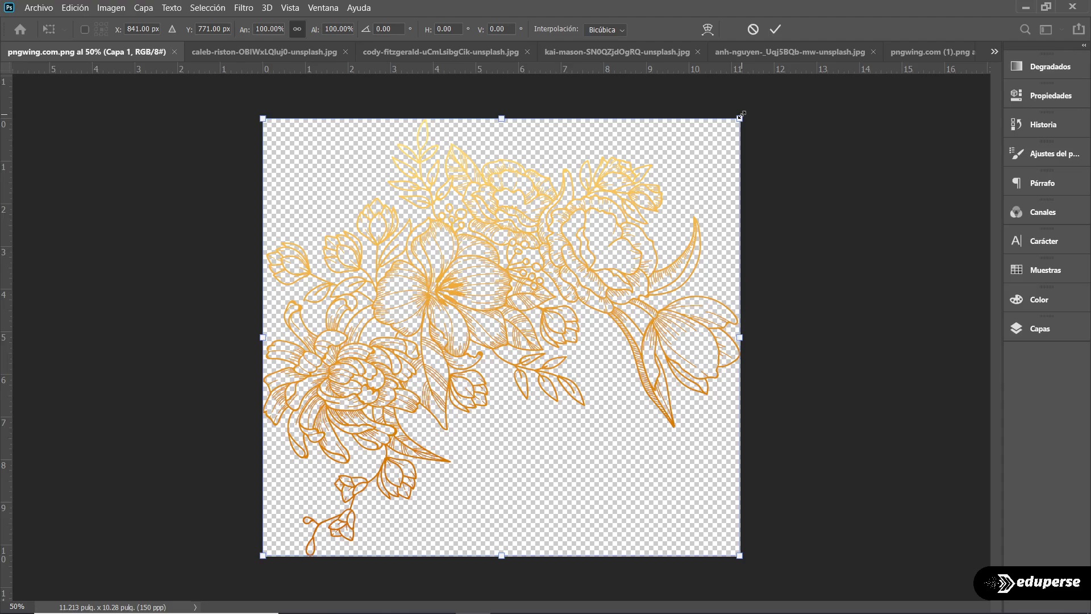
drag(740, 116, 762, 130)
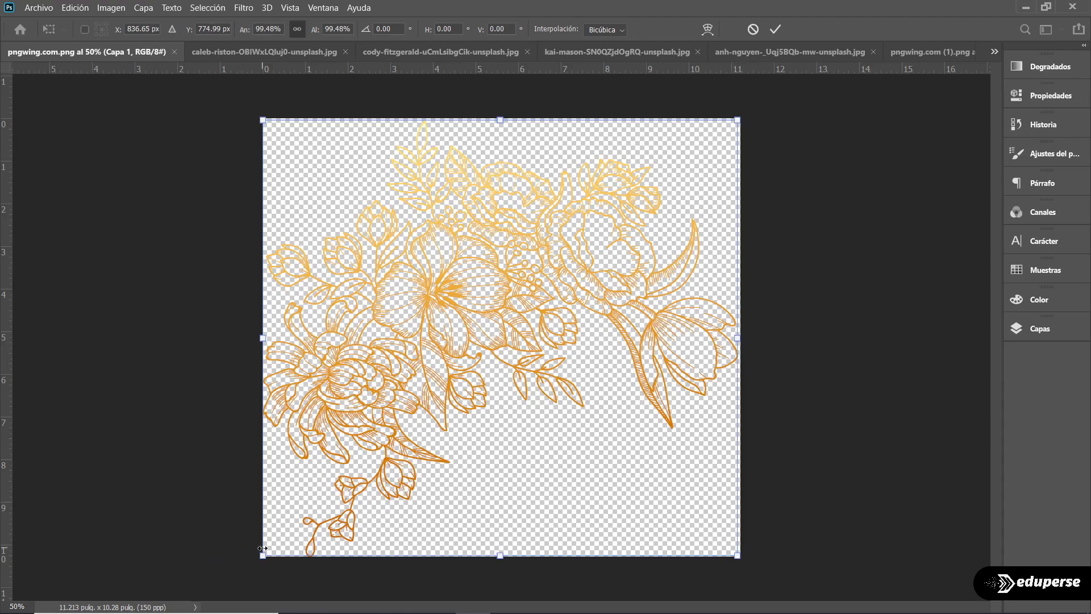
drag(262, 554, 280, 573)
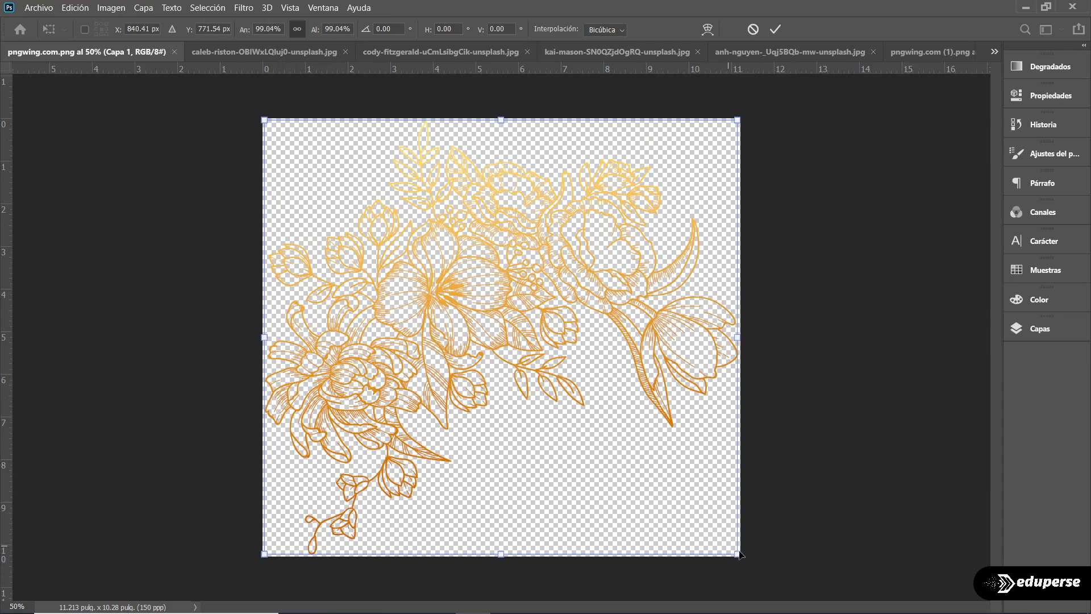
drag(737, 553, 594, 454)
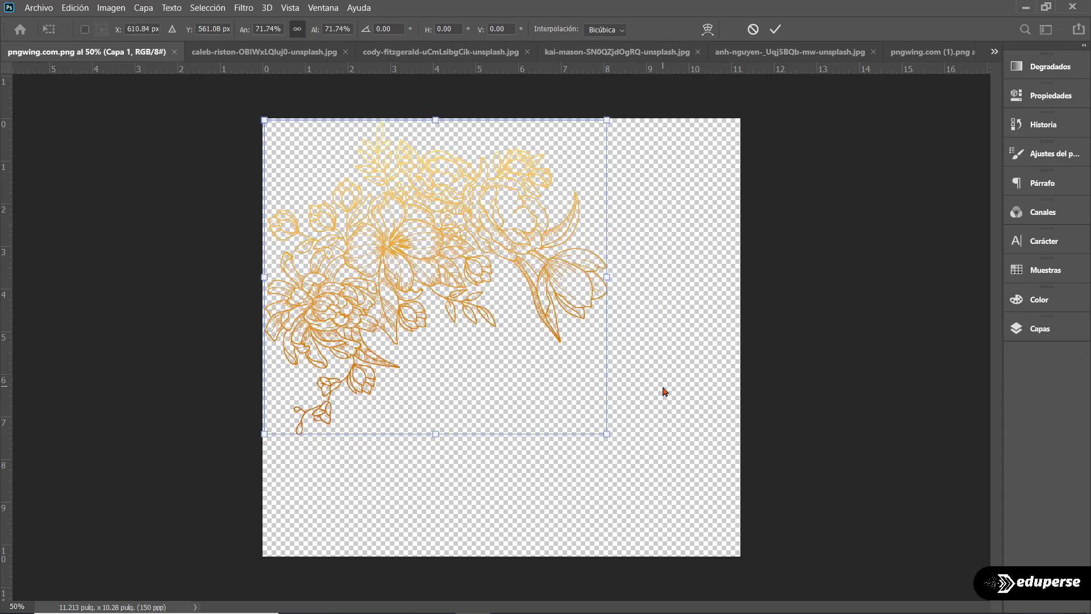
key(Return)
click(663, 387)
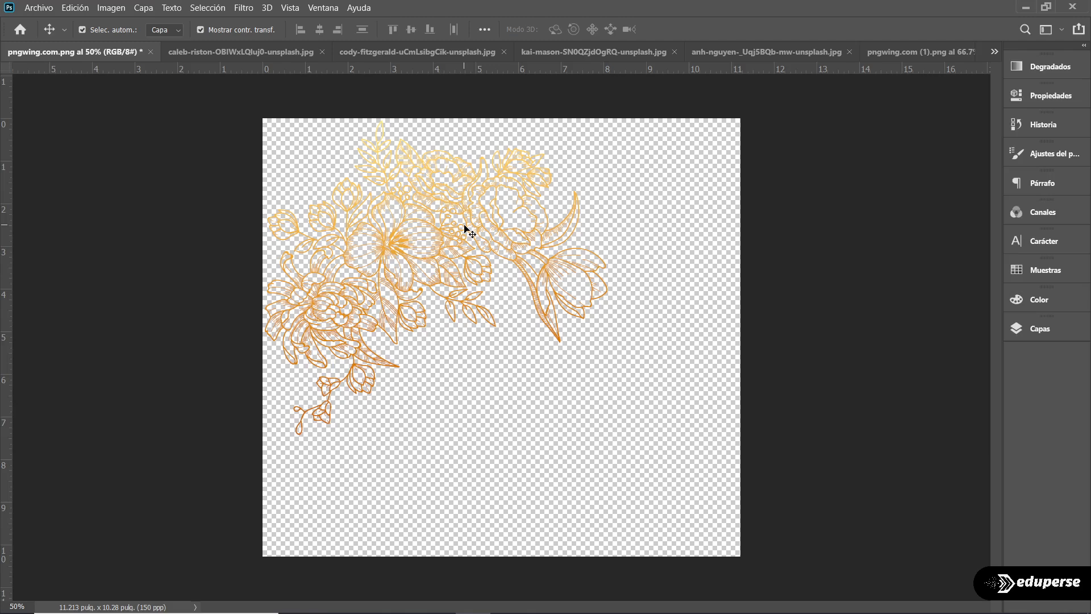
Switch to the blue sky lattice photo and convert its locked background into a normal, movable layer.
click(219, 52)
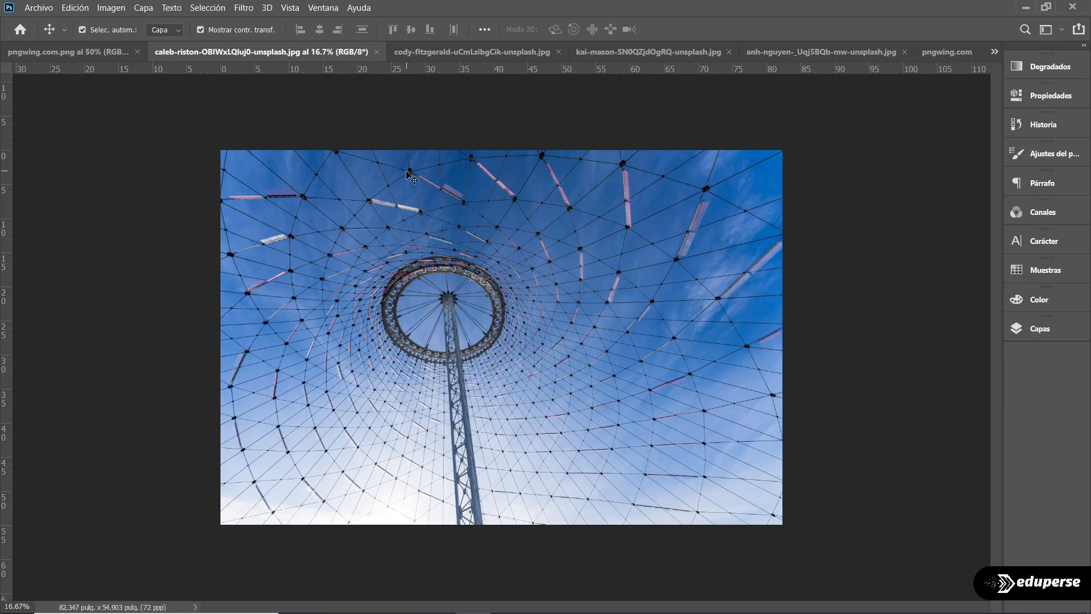
click(432, 214)
click(527, 280)
drag(492, 295, 470, 257)
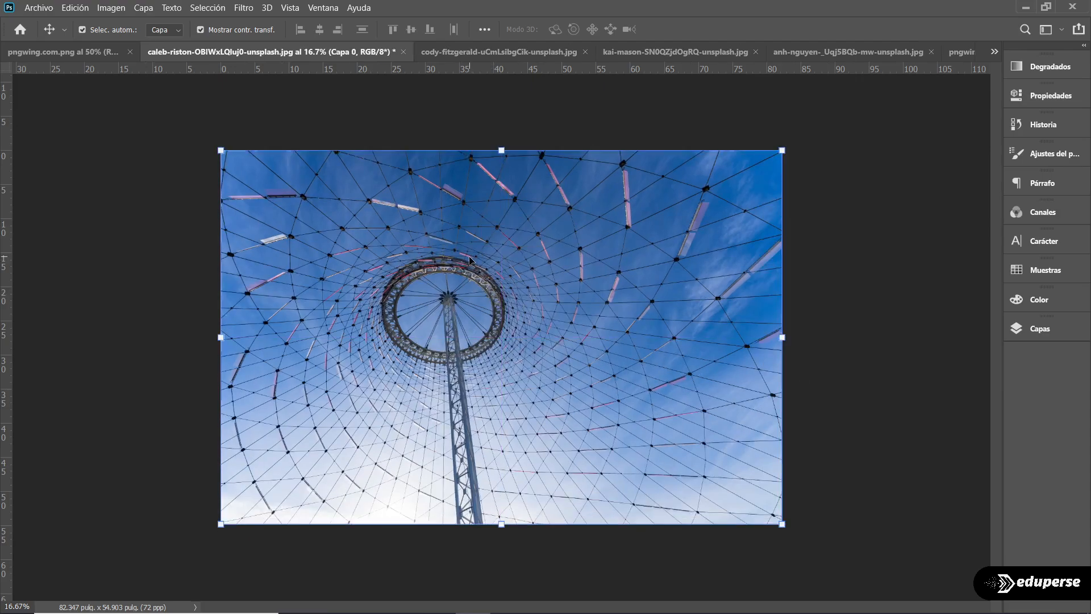
Rotate the sky lattice layer counterclockwise to about -24.62° with Free Transform, apply the rotation, and deselect the layer.
key(ctrl+t)
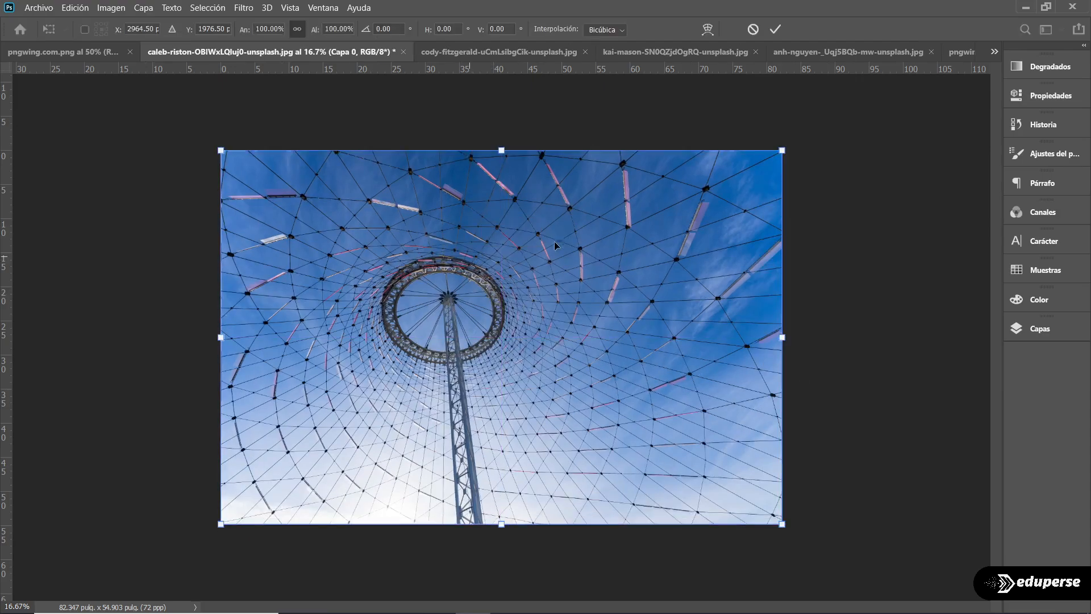
right_click(483, 201)
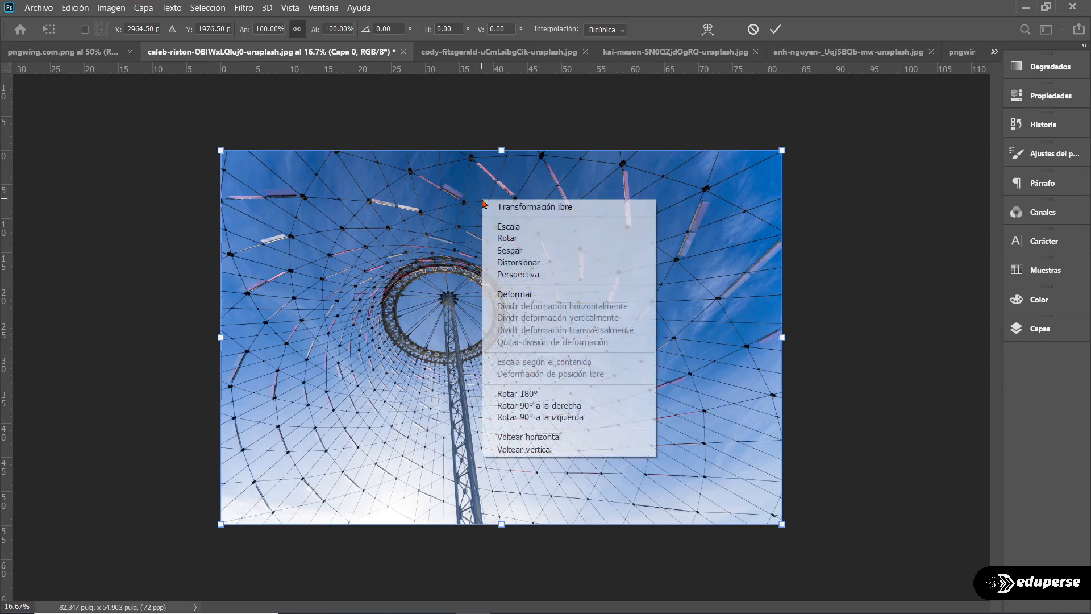
click(544, 227)
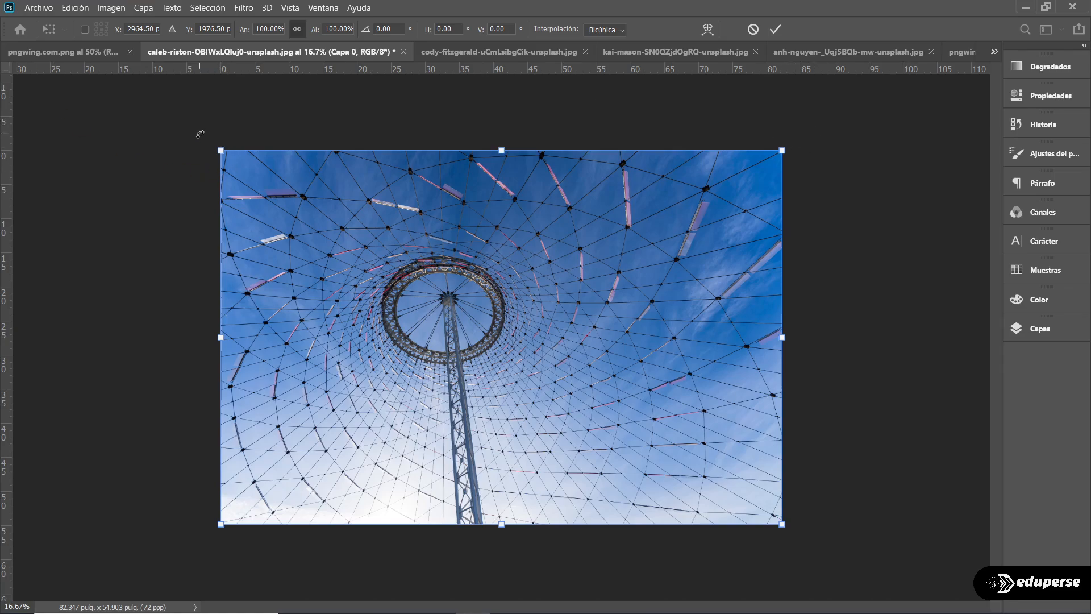
drag(200, 134, 193, 287)
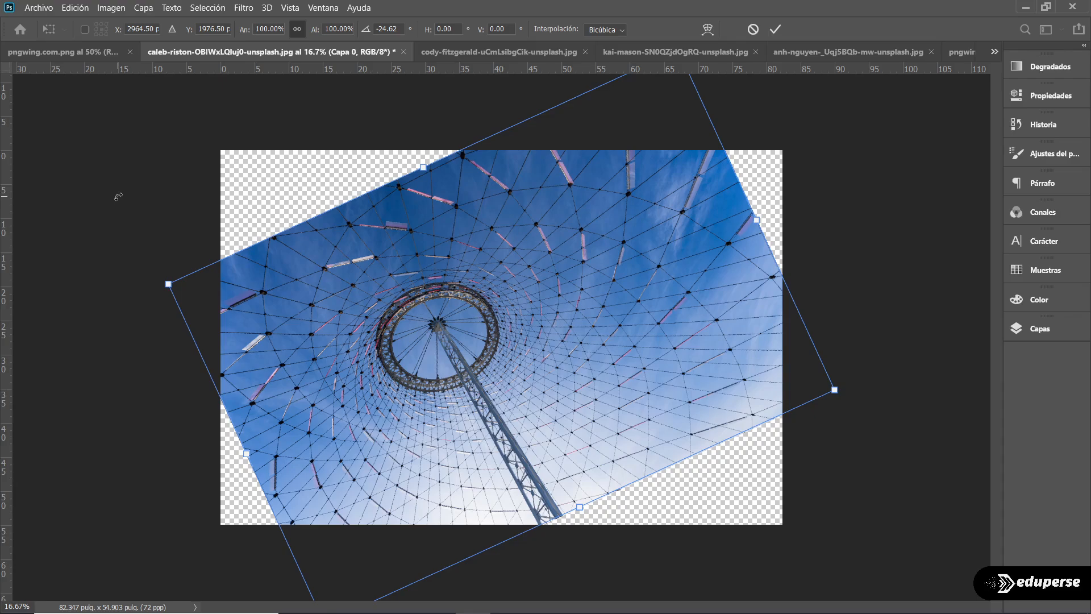
key(Return)
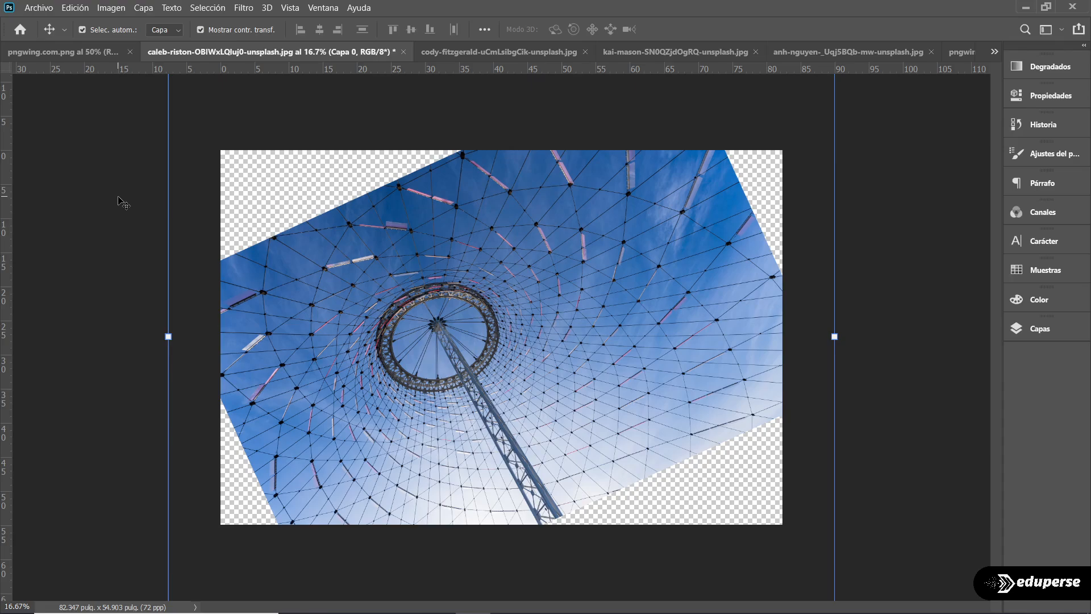
click(121, 203)
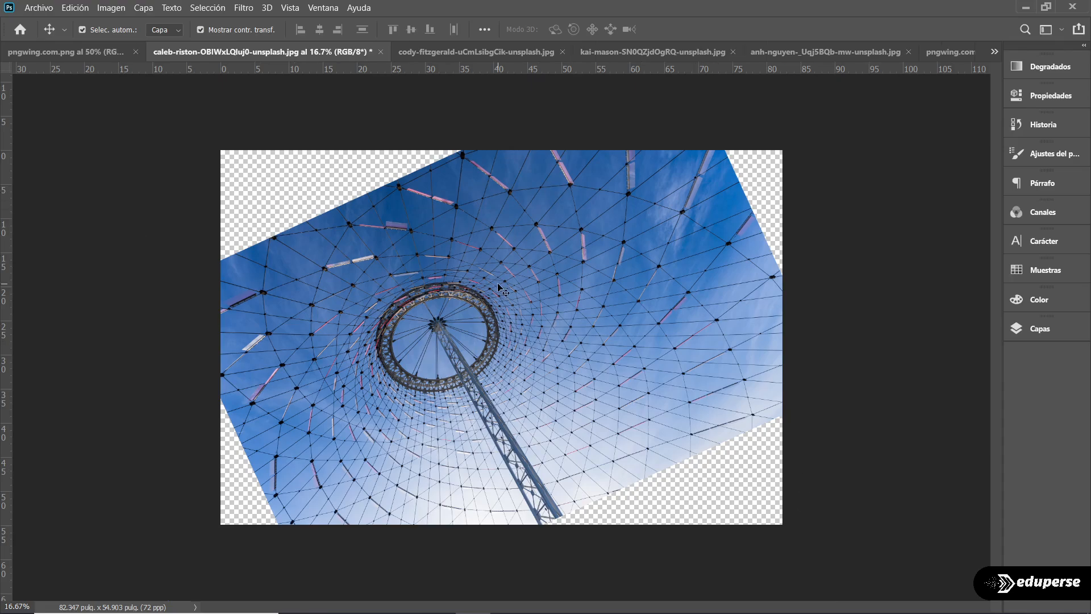
Shift the sky lattice layer slightly left, rotate it clockwise to about 68.05° with Free Transform, and apply the rotation.
drag(531, 290, 488, 301)
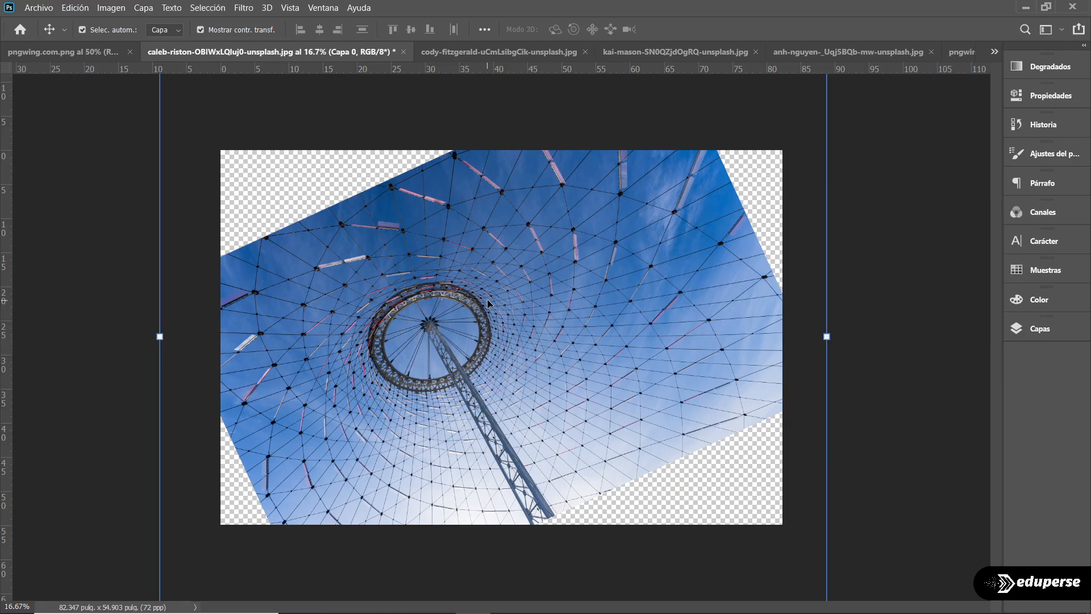
key(ctrl+t)
right_click(487, 303)
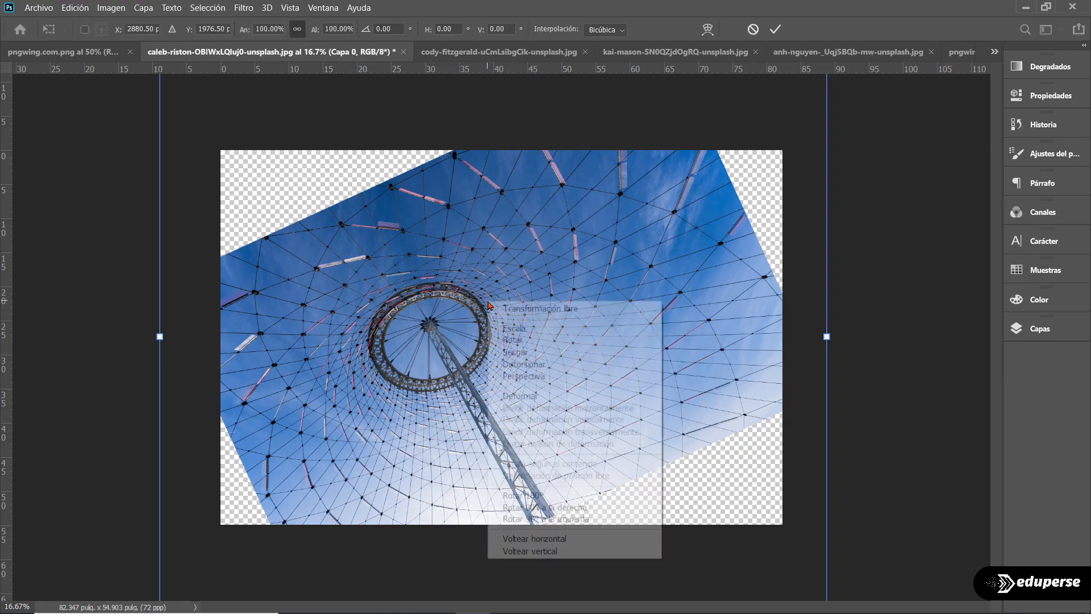
click(514, 341)
key(ctrl+minus)
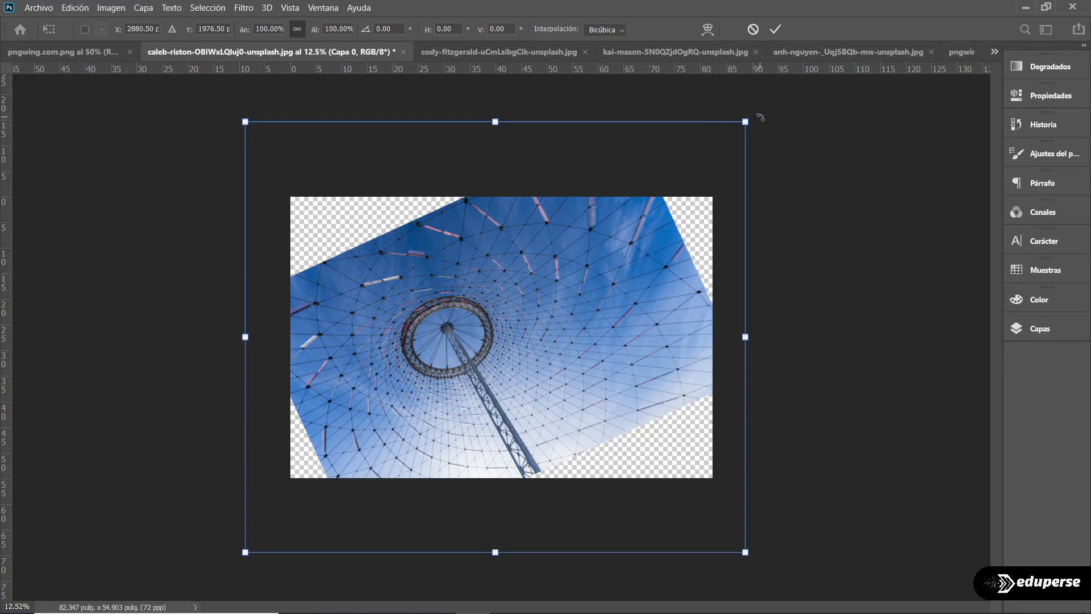
drag(760, 117, 793, 498)
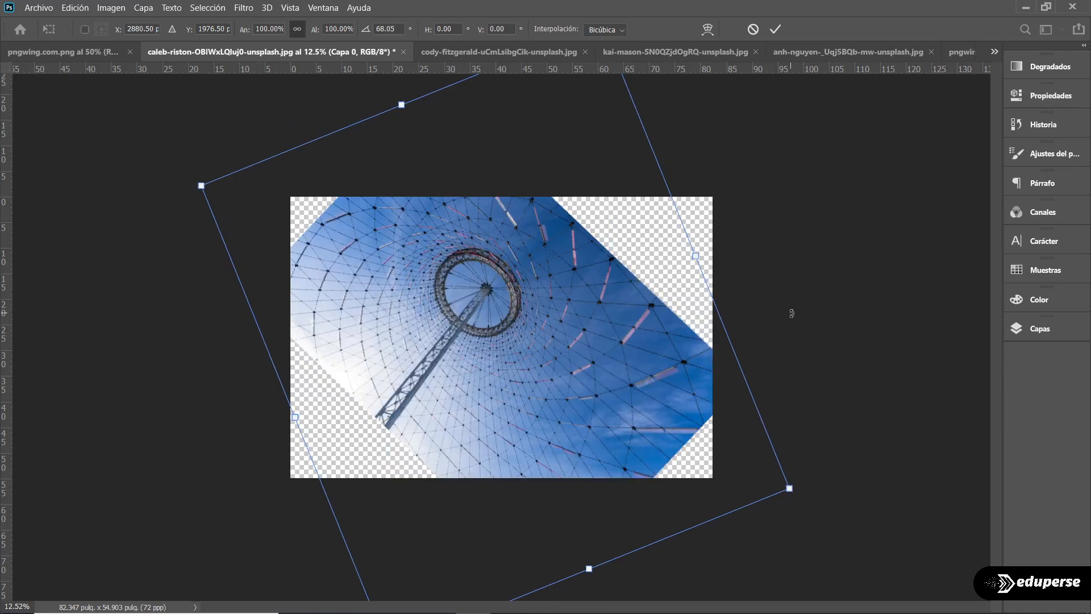
key(Return)
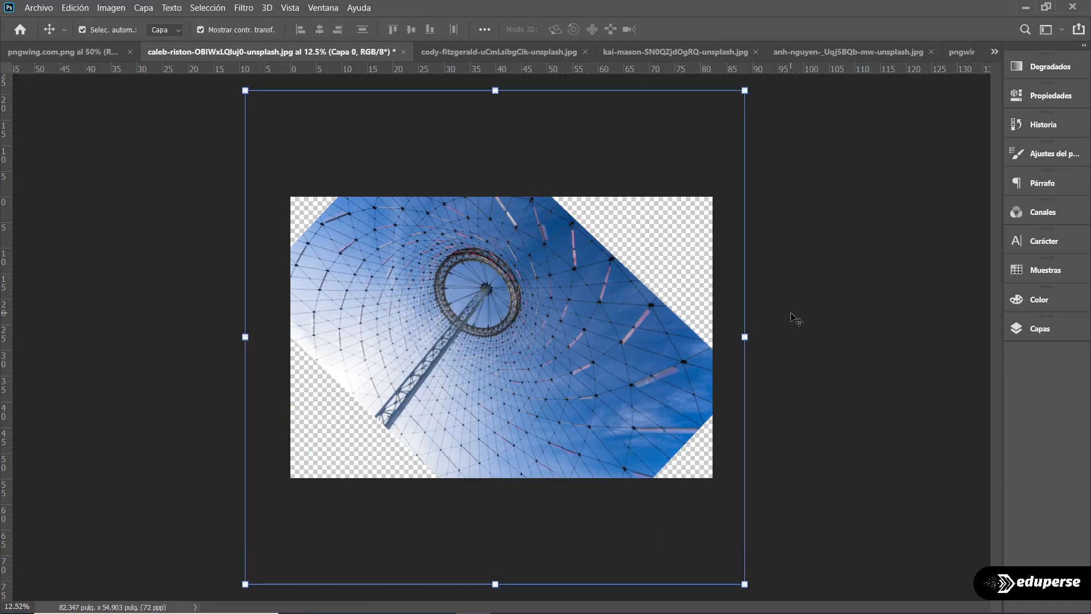
click(794, 318)
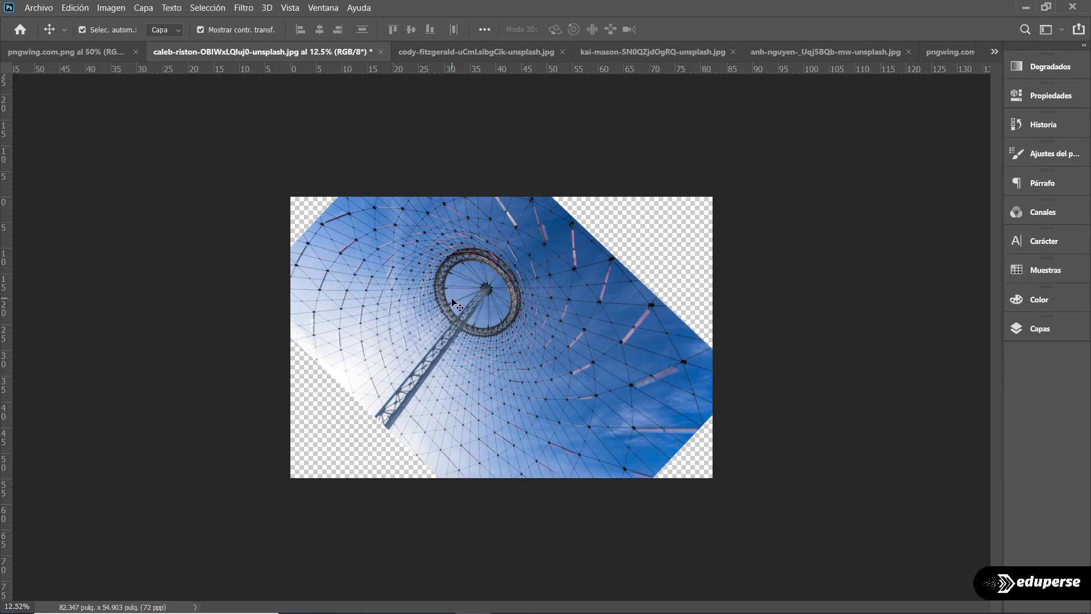
Switch to the Space Needle skyline photo and convert its locked background into a normal, movable layer.
click(483, 53)
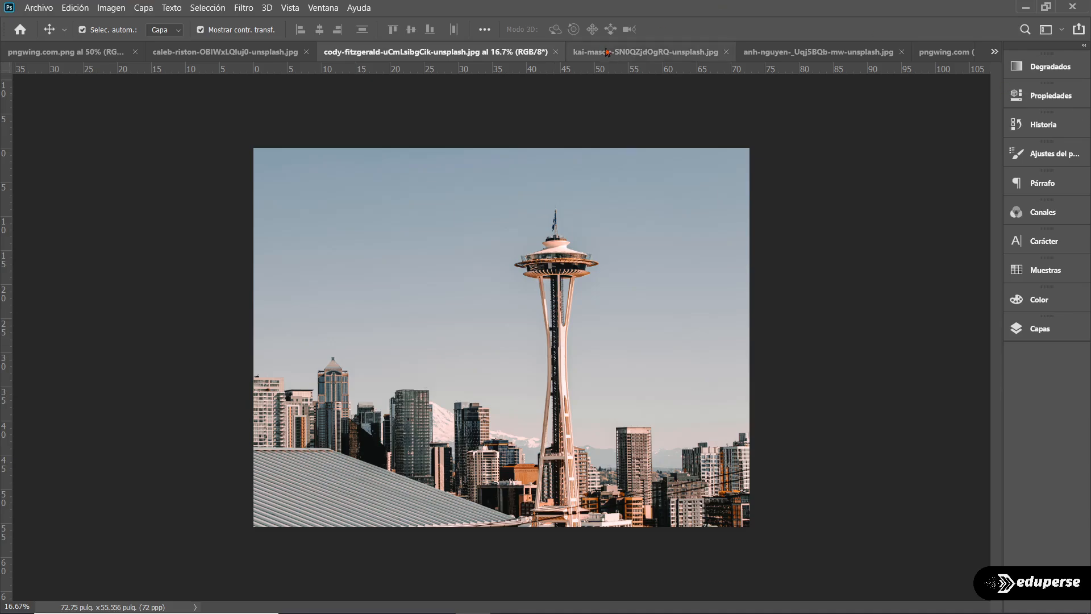
click(625, 231)
click(548, 280)
mouse_move(551, 272)
mouse_down()
mouse_move(555, 324)
mouse_move(553, 265)
mouse_up()
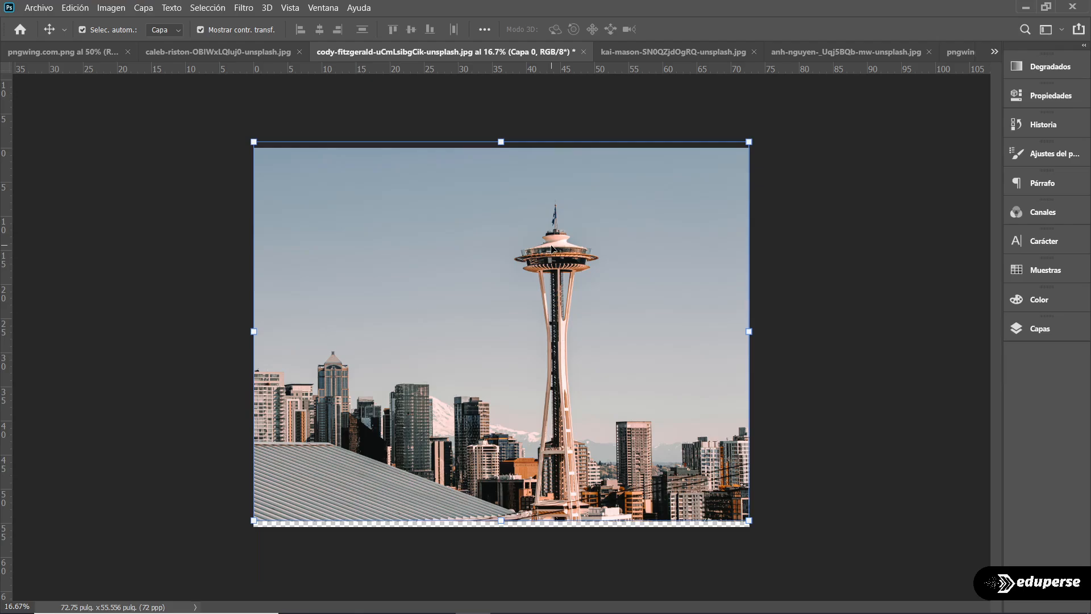
drag(516, 219, 516, 234)
Skew the skyline layer by lowering its upper-left corner and raising its lower-right corner, apply the transform, and move the layer slightly down.
key(ctrl+t)
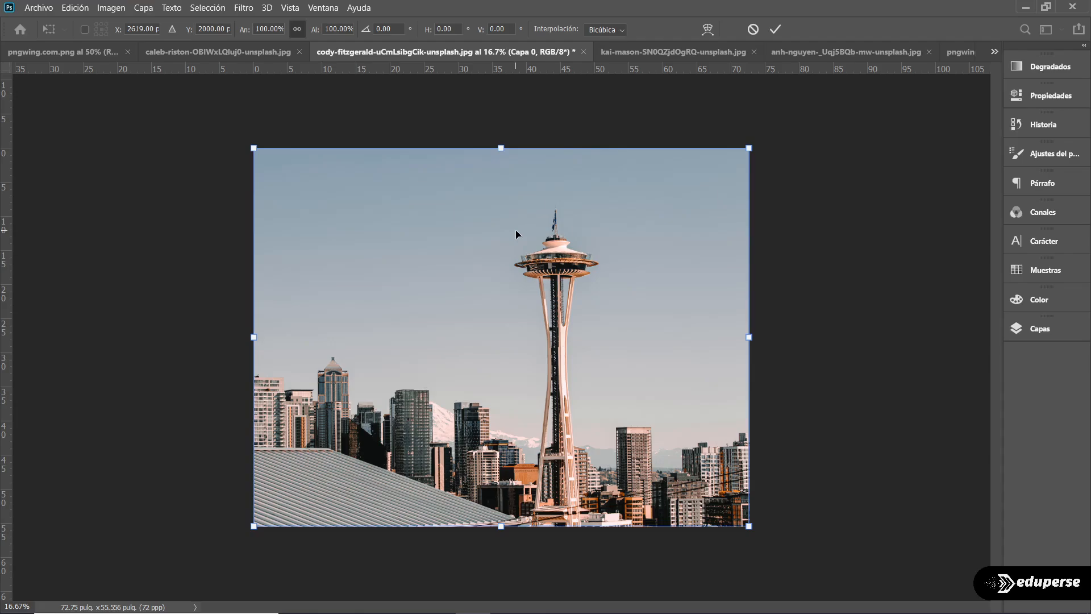
right_click(554, 229)
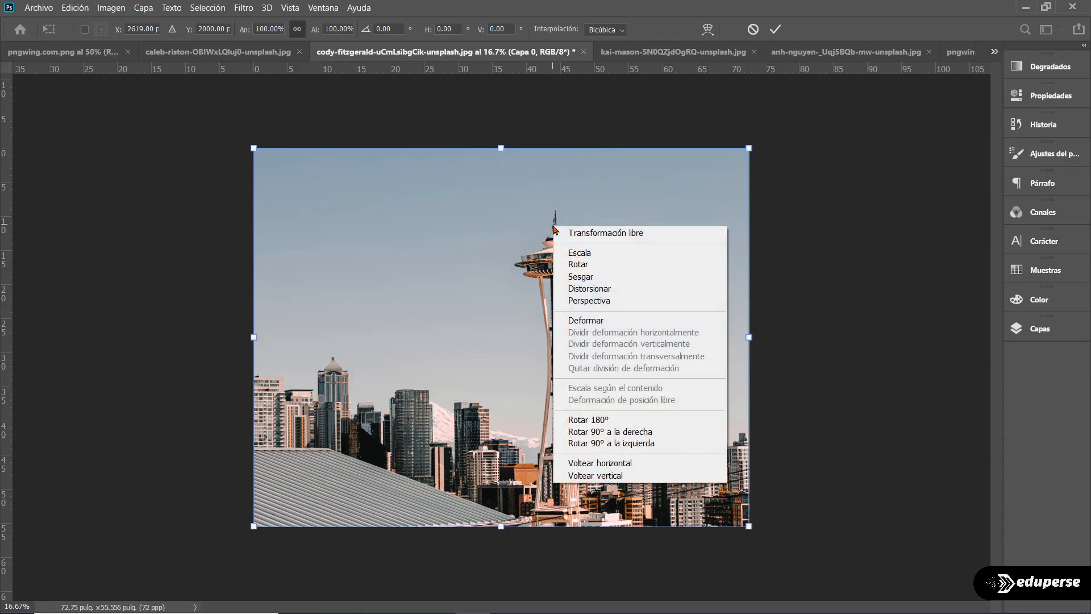
click(591, 282)
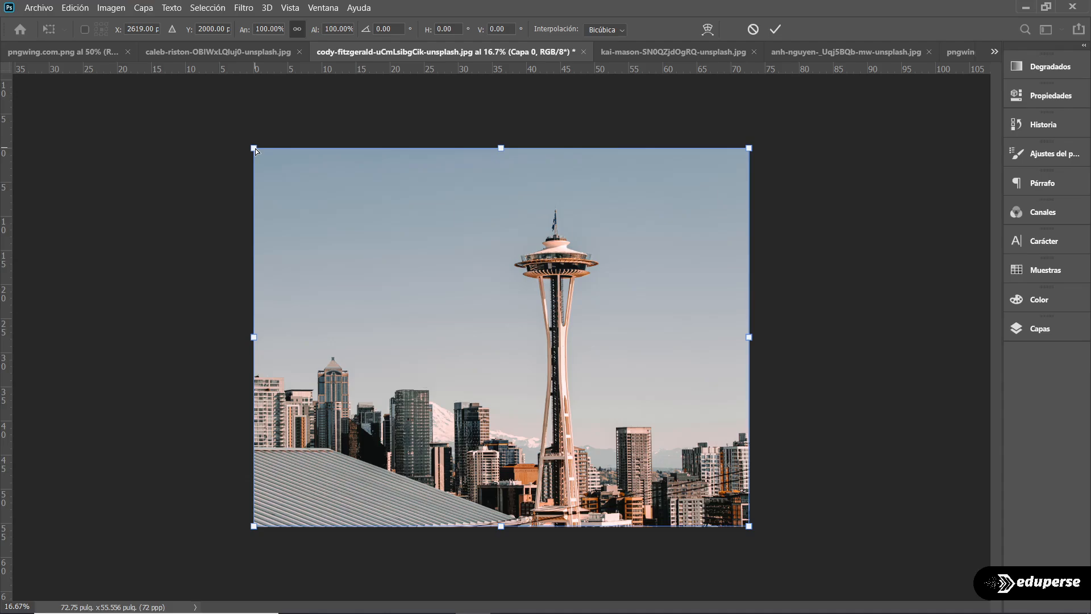
drag(255, 148, 251, 312)
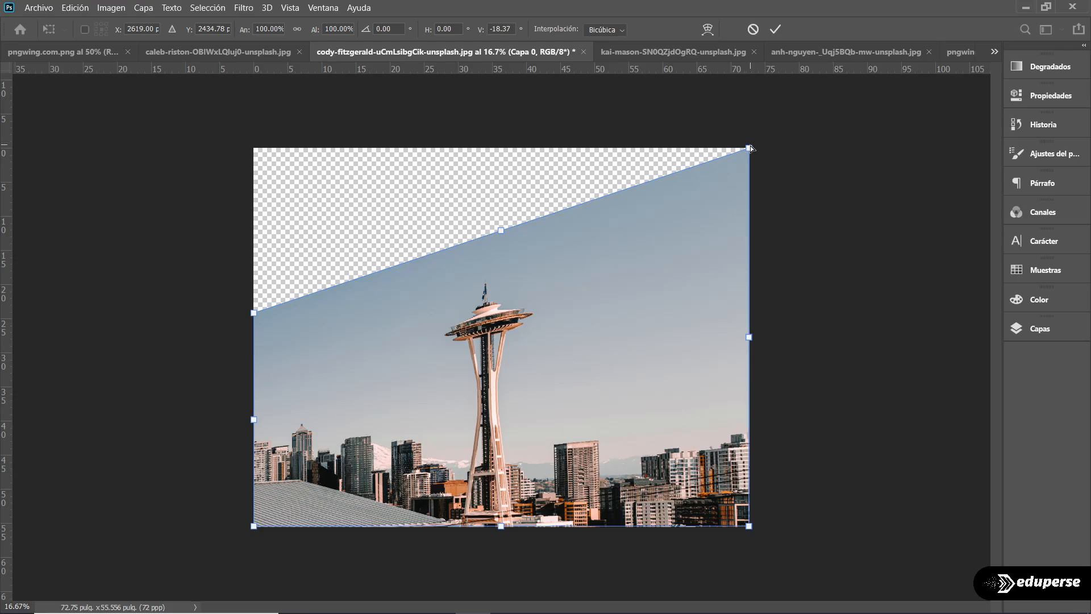
mouse_move(750, 148)
mouse_down()
mouse_move(755, 404)
mouse_move(770, 422)
mouse_move(753, 149)
mouse_up()
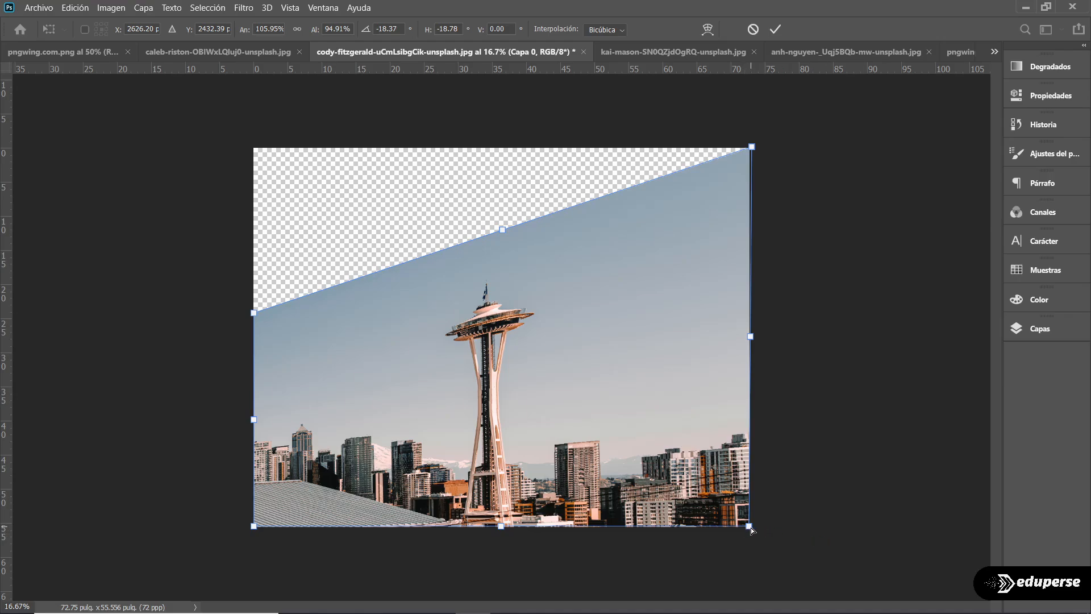
drag(751, 527, 756, 326)
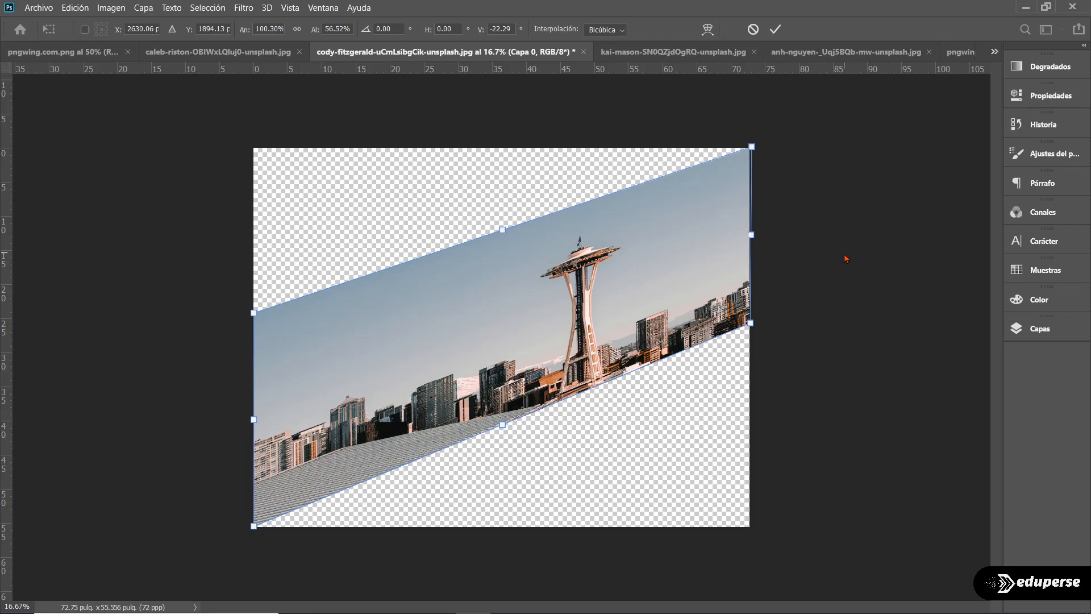
key(Return)
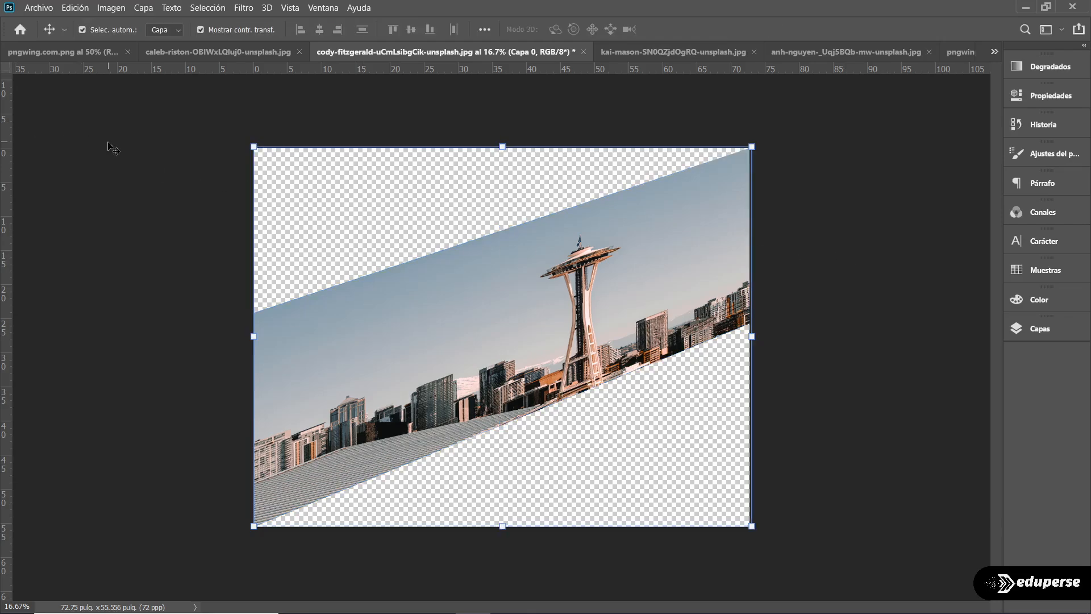
click(113, 149)
drag(578, 286, 575, 313)
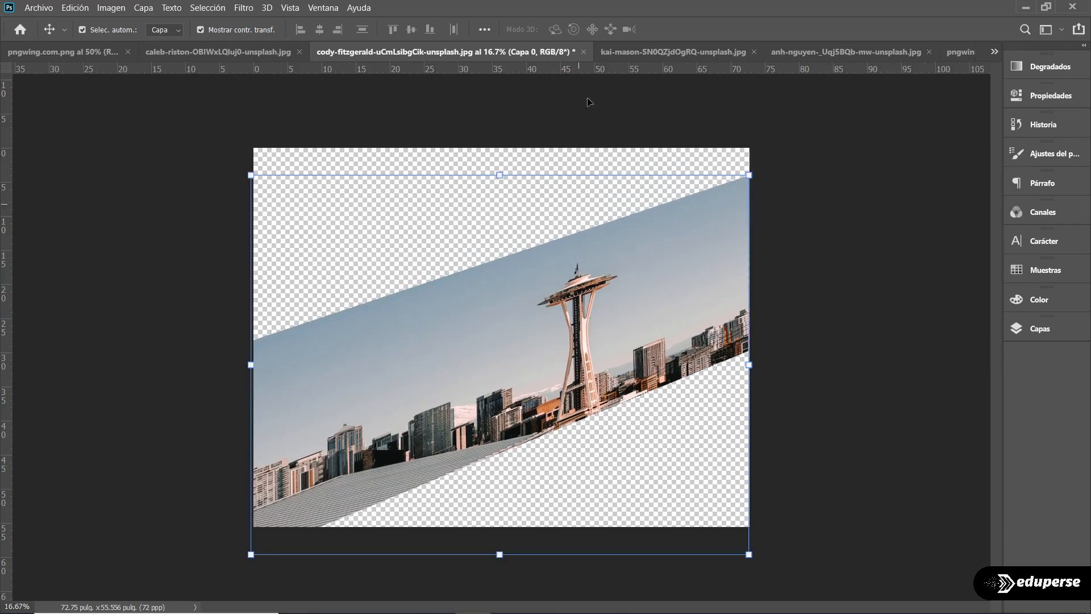
Switch to the marbled orange and black image and convert its locked background into a normal layer.
click(622, 52)
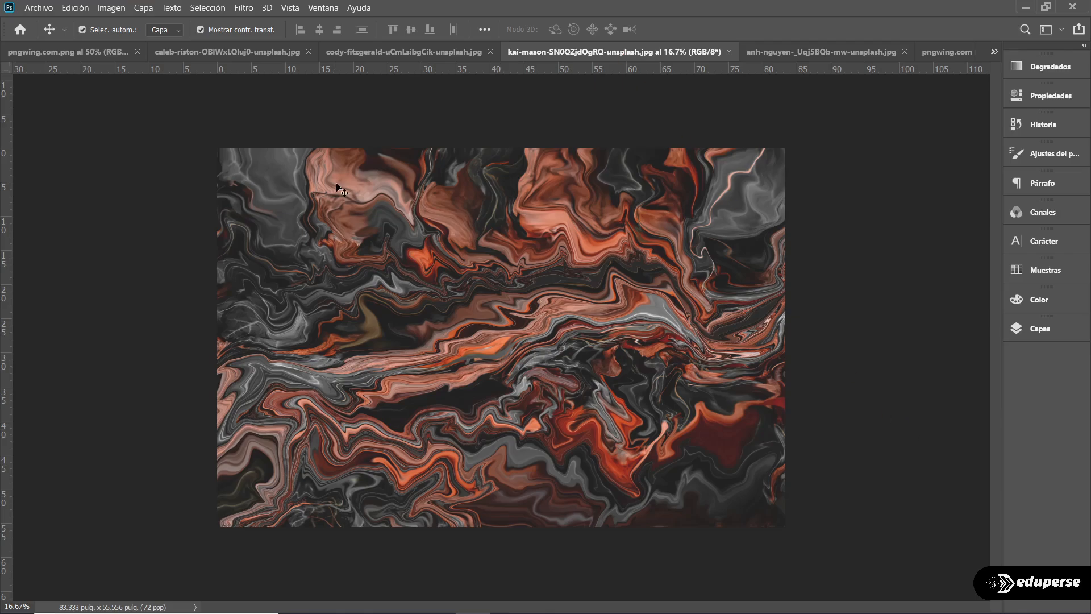
drag(339, 188, 338, 223)
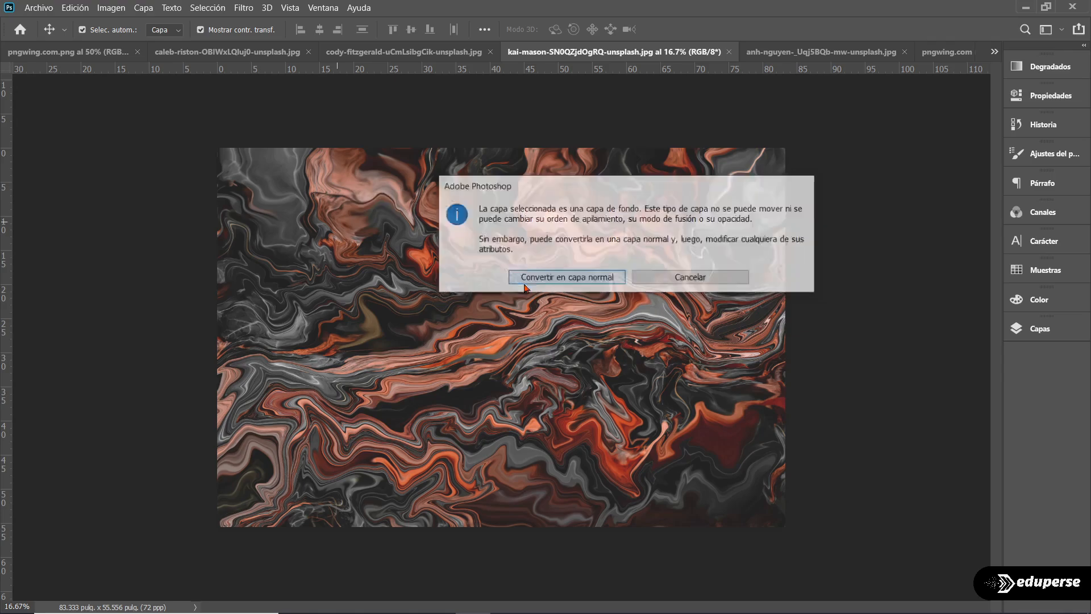
click(546, 276)
drag(518, 311, 516, 275)
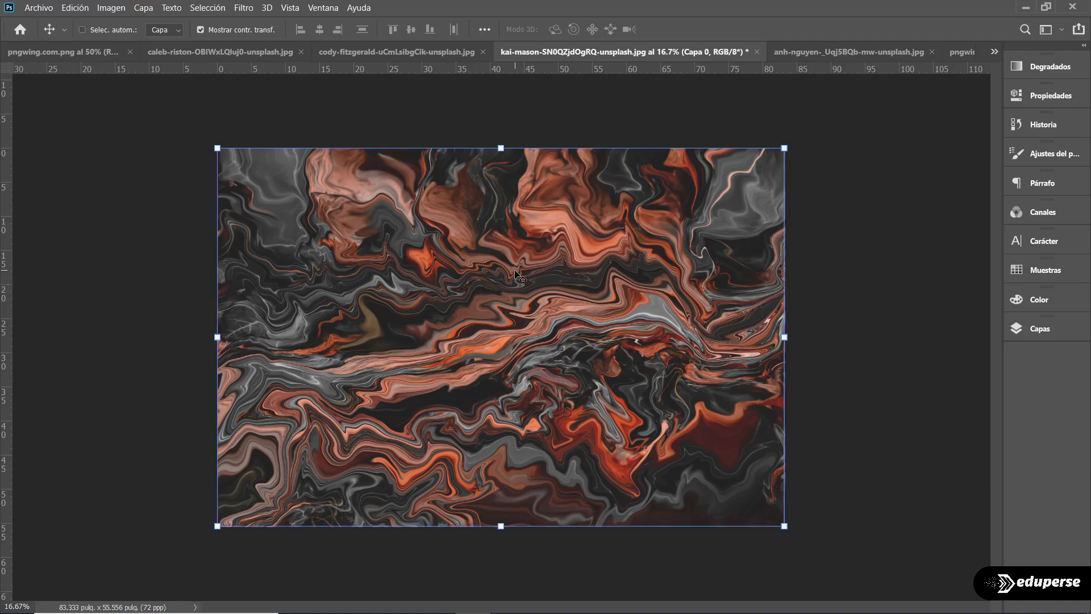
Distort the marbled layer by pulling its upper-left corner far down and its lower-right corner outward beyond the canvas, and apply the transform.
key(ctrl+t)
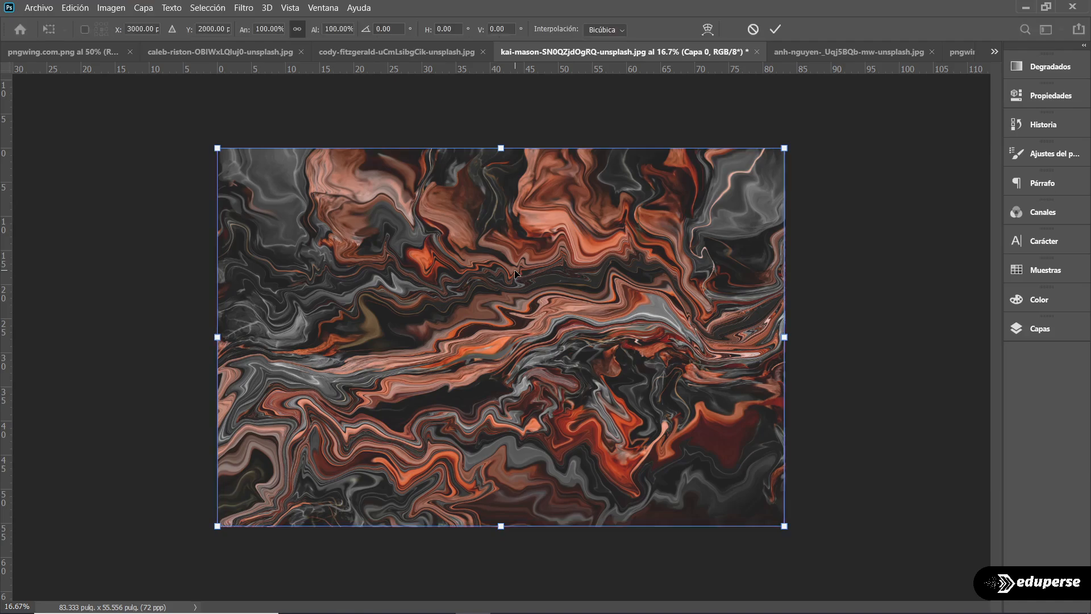
right_click(486, 253)
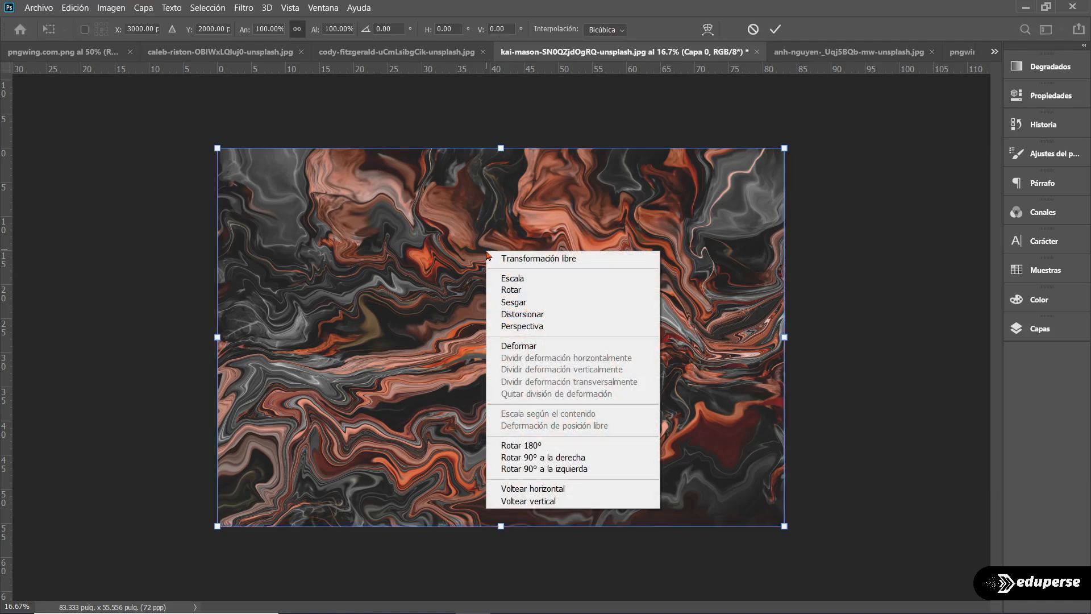
click(502, 314)
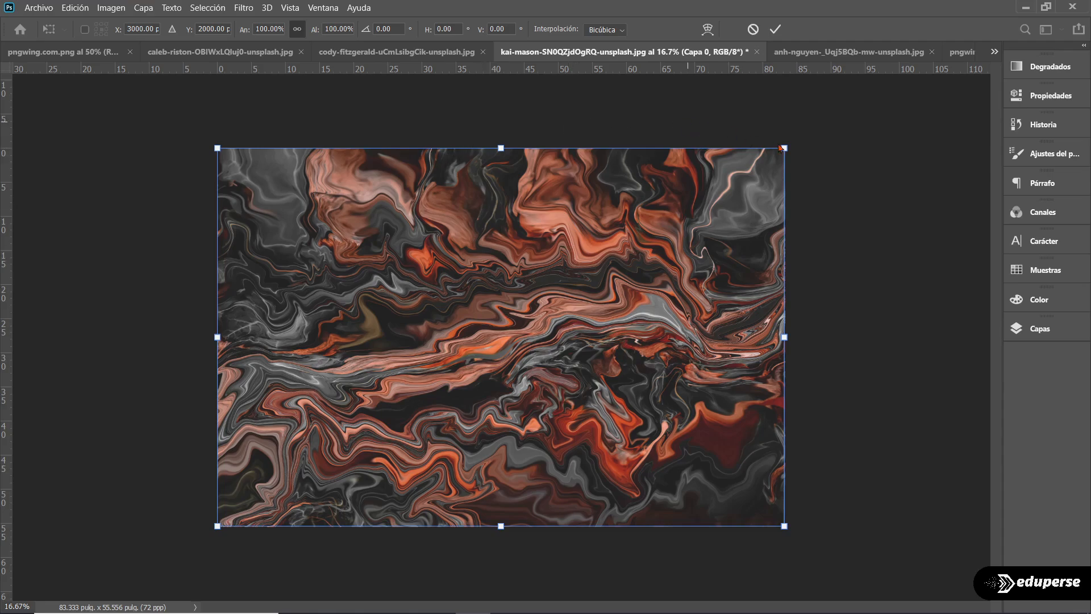
drag(788, 150, 789, 152)
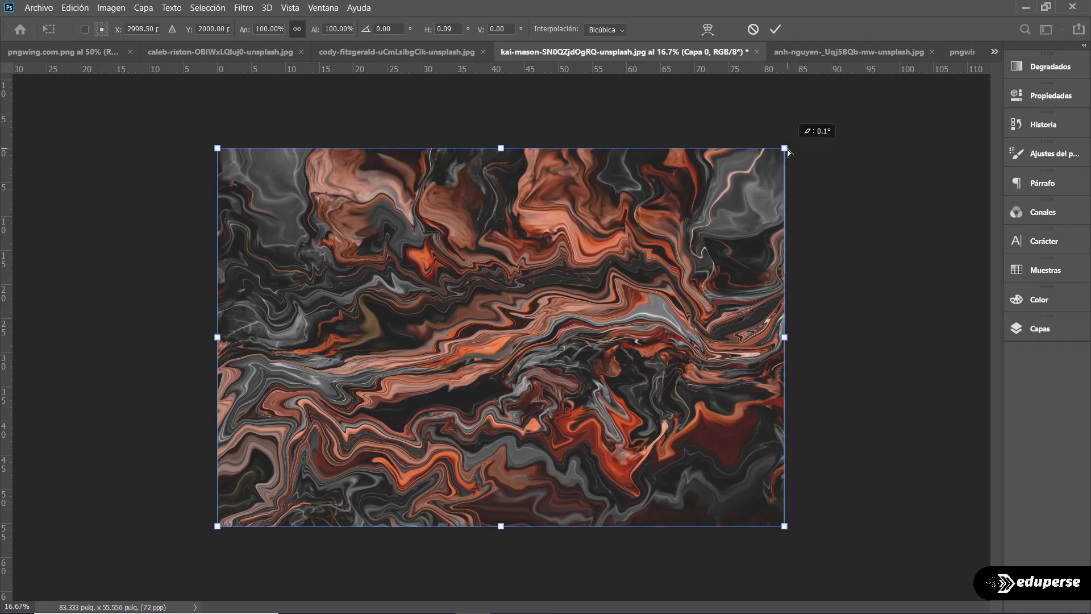
mouse_move(788, 153)
mouse_down()
mouse_move(666, 221)
mouse_move(632, 266)
mouse_move(487, 322)
mouse_move(803, 166)
mouse_up()
mouse_move(500, 155)
mouse_down()
mouse_move(519, 301)
mouse_move(516, 385)
mouse_move(506, 137)
mouse_up()
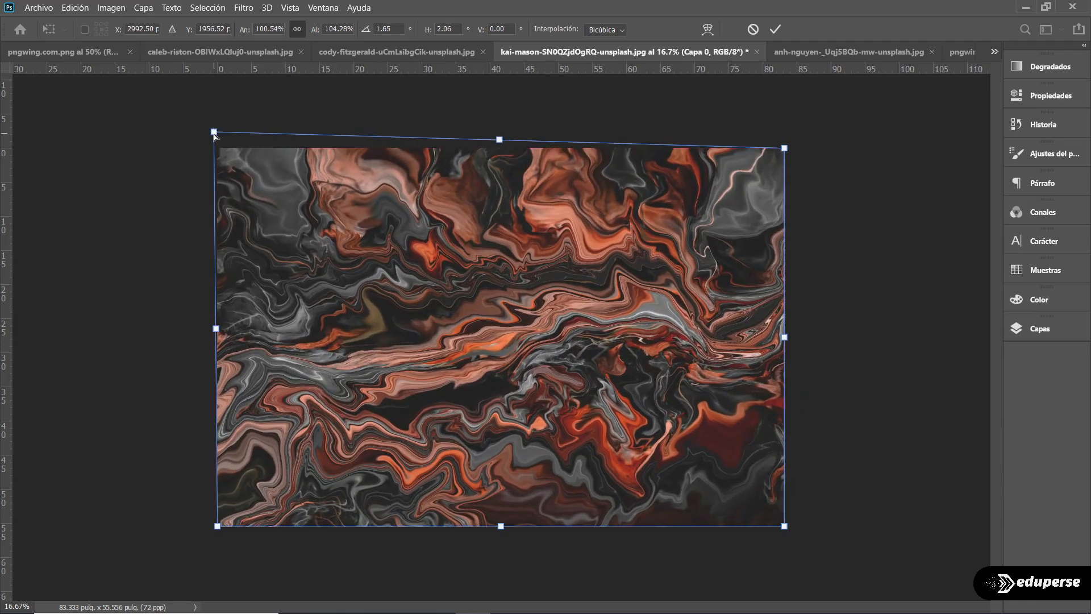
drag(214, 134, 216, 435)
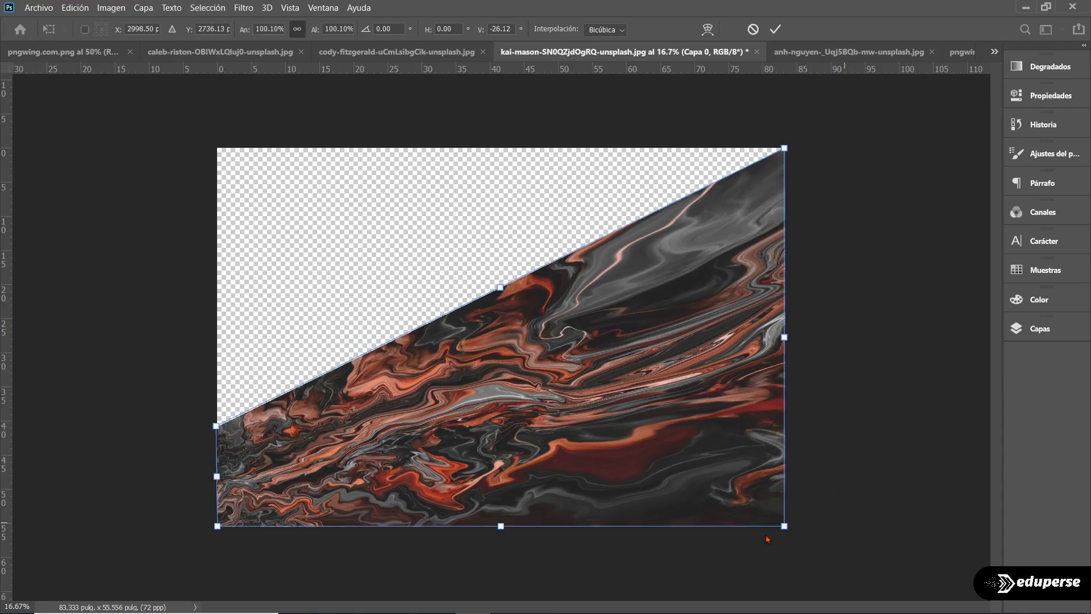
drag(786, 525, 874, 551)
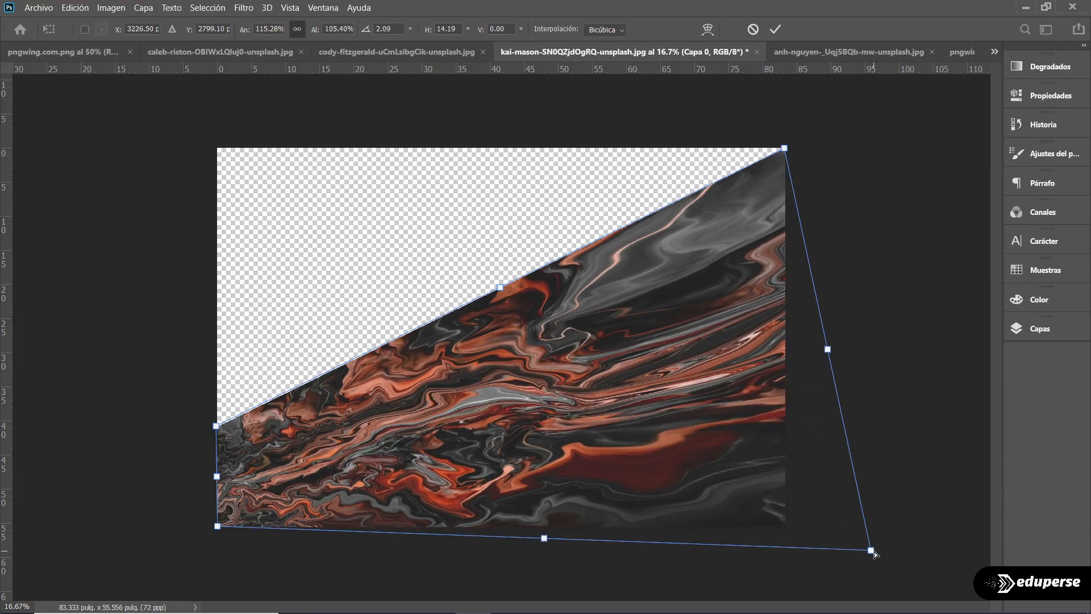
key(Return)
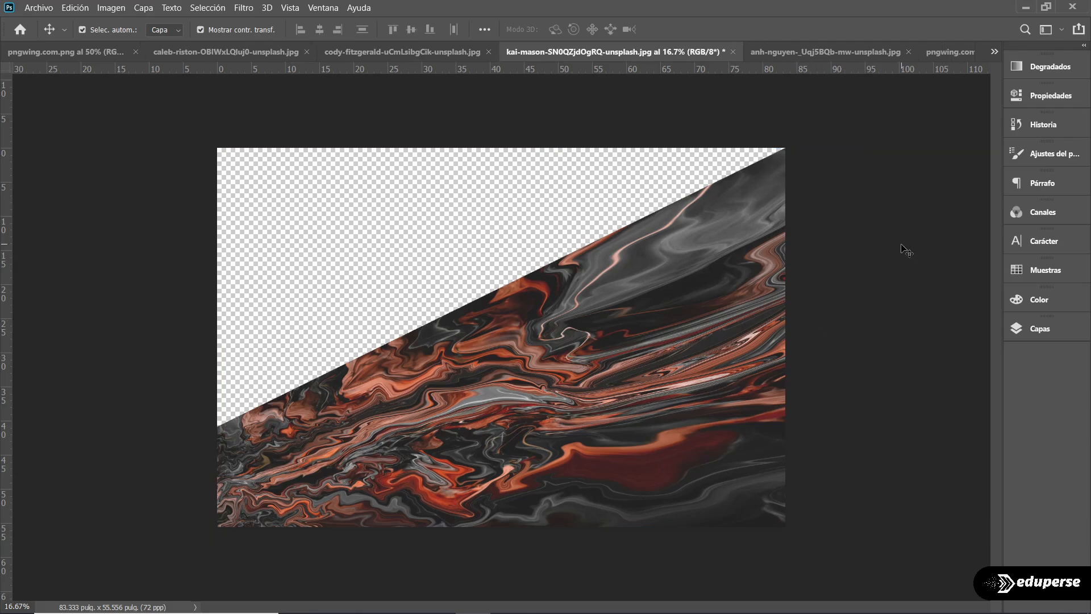
Switch to the salad bowl photo and convert its locked background into a normal layer.
click(773, 52)
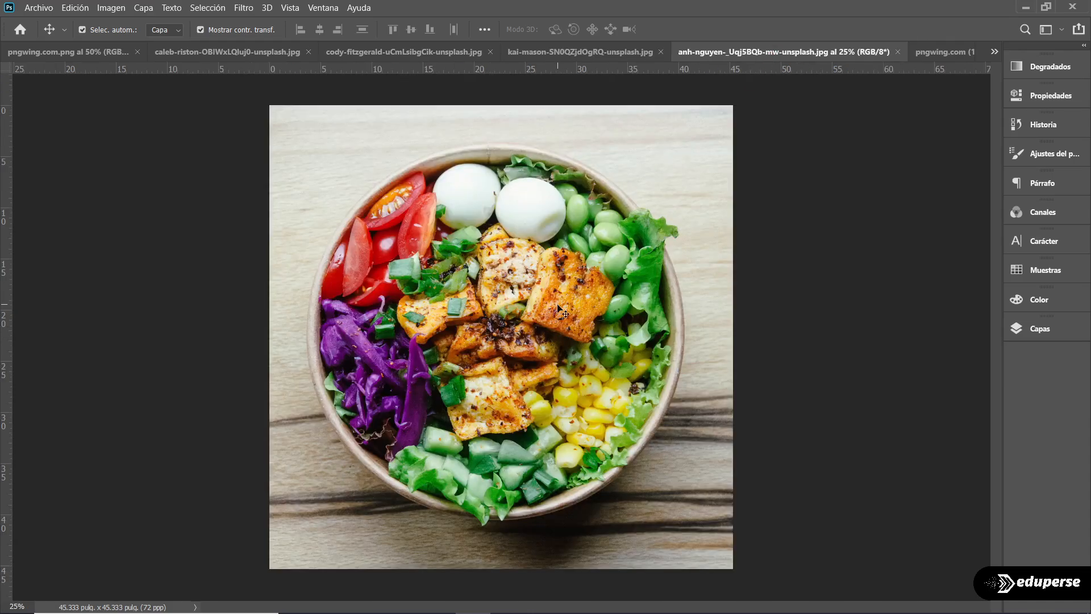
drag(560, 311, 554, 299)
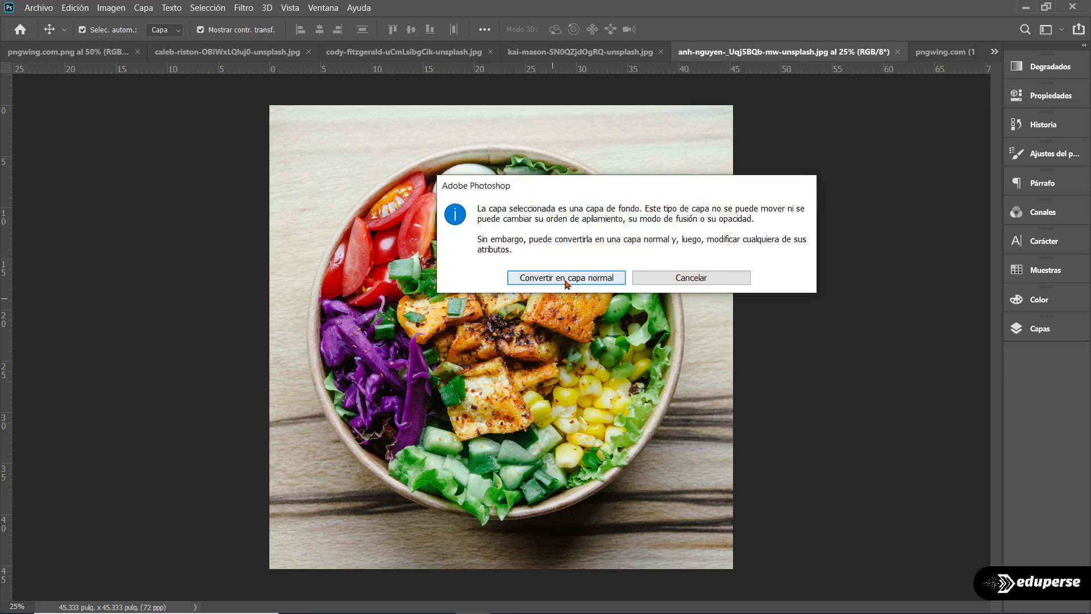
click(567, 279)
drag(544, 336, 544, 343)
Taper the salad layer toward its left edge with the Perspective transform, to a vertical skew of about -24.57°, and apply it.
key(ctrl+t)
right_click(546, 345)
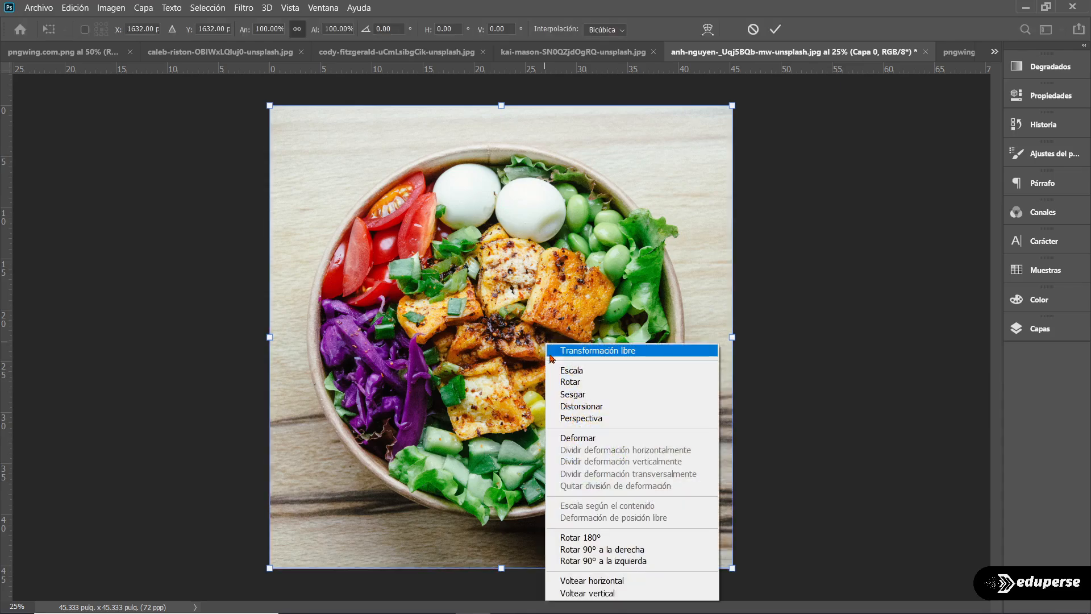
click(570, 420)
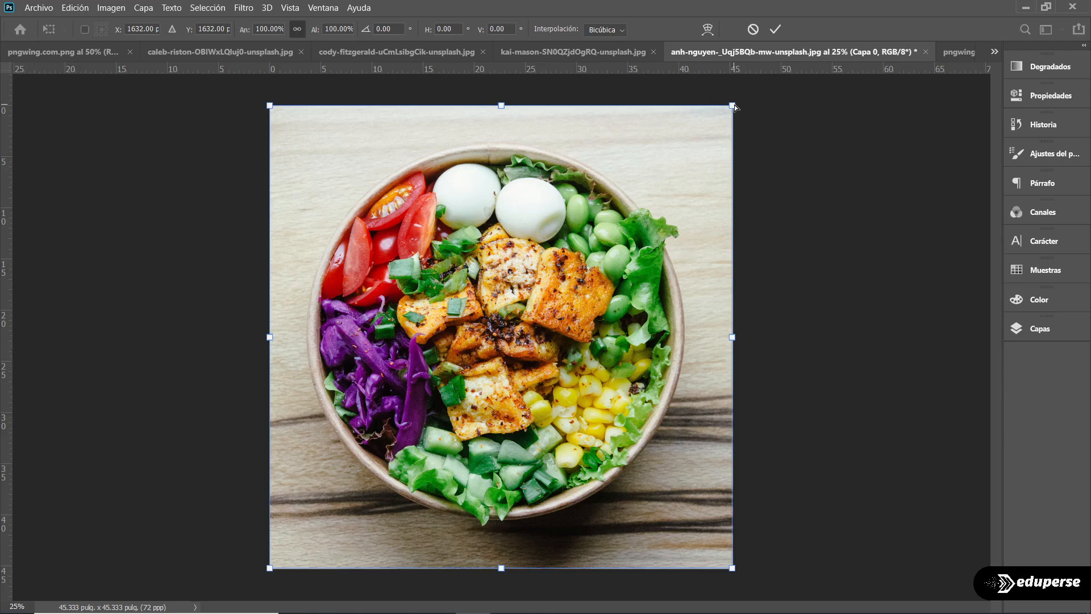
drag(734, 107, 739, 300)
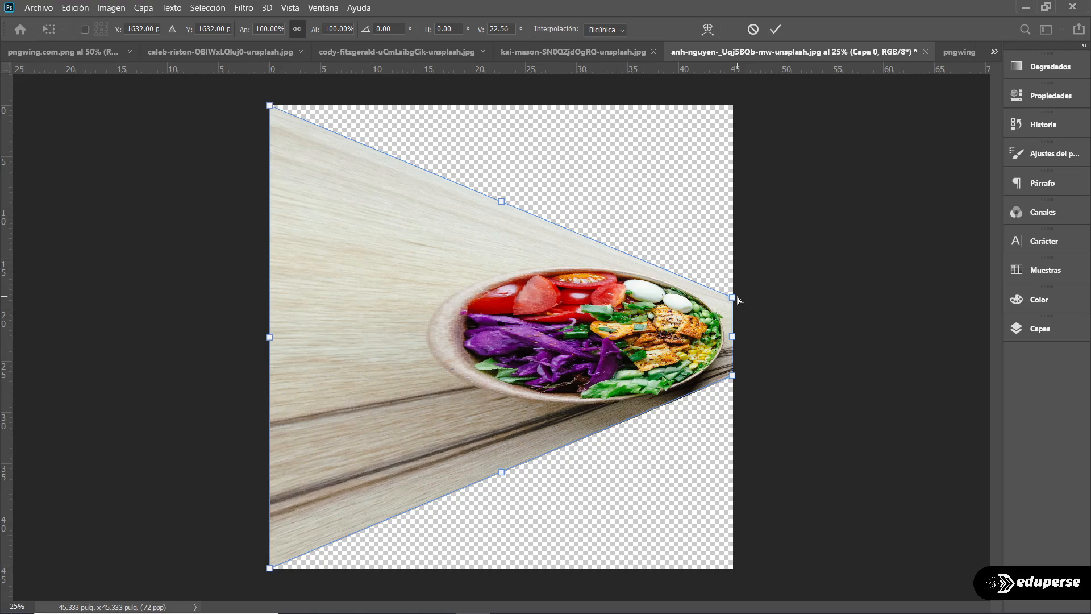
key(ctrl+z)
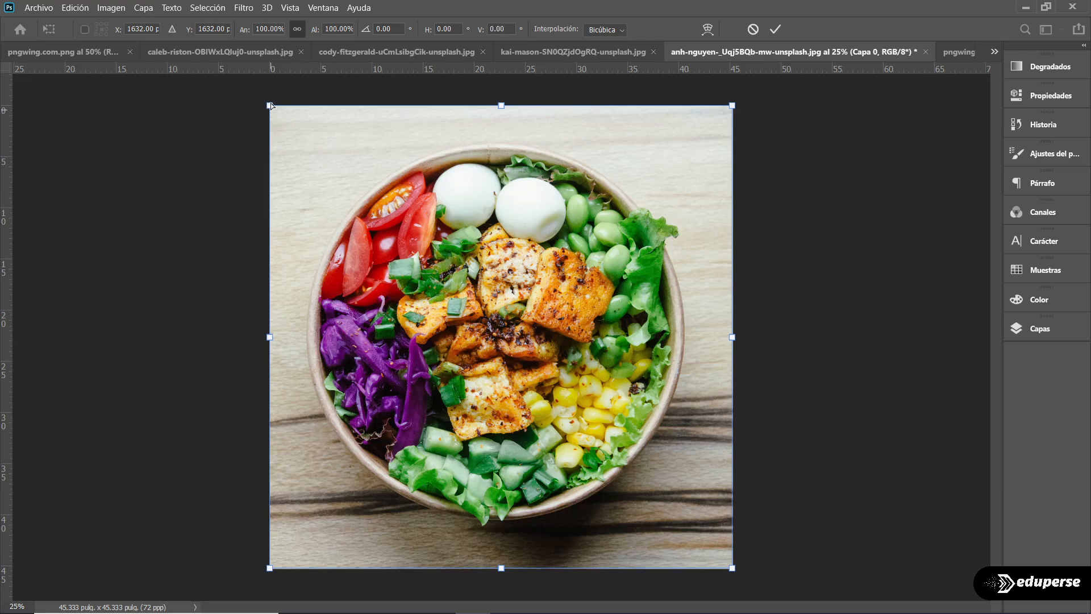
drag(271, 107, 282, 318)
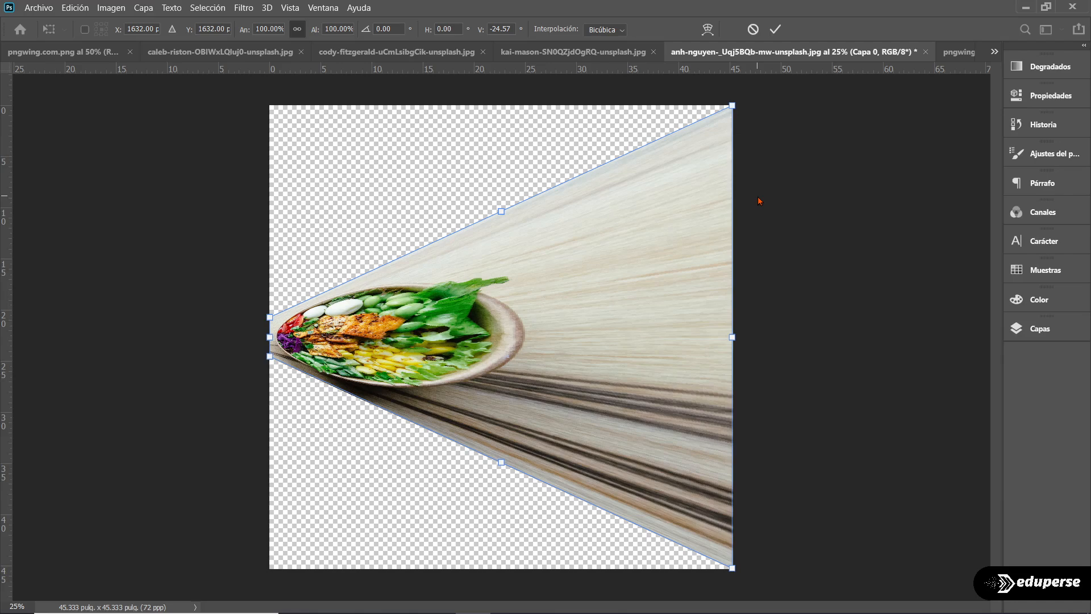
key(Return)
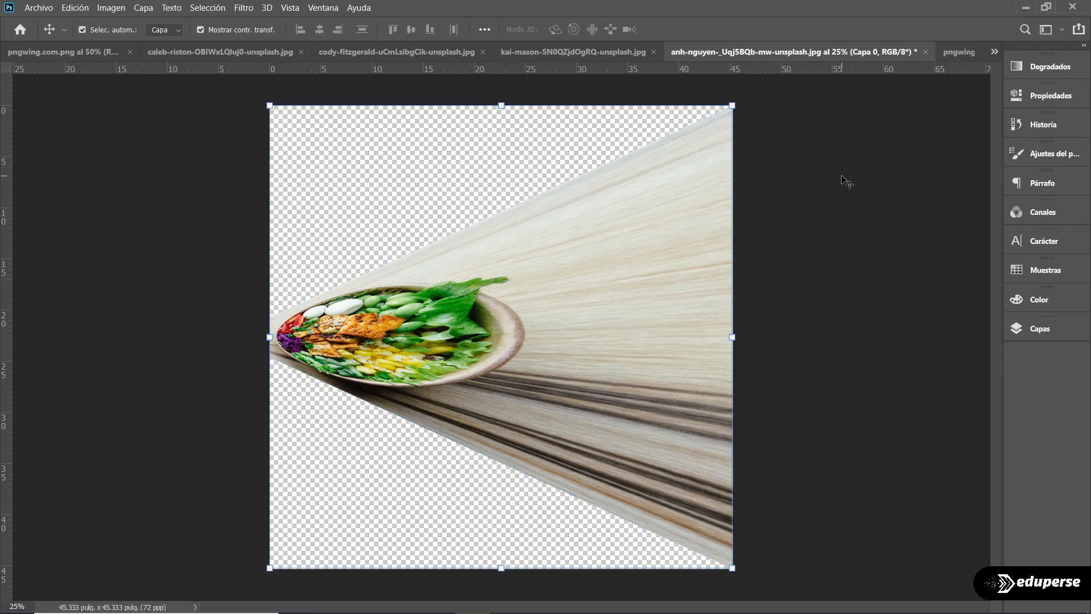
Deselect the tapered salad layer and switch to the tow truck image with no layer selected.
click(846, 182)
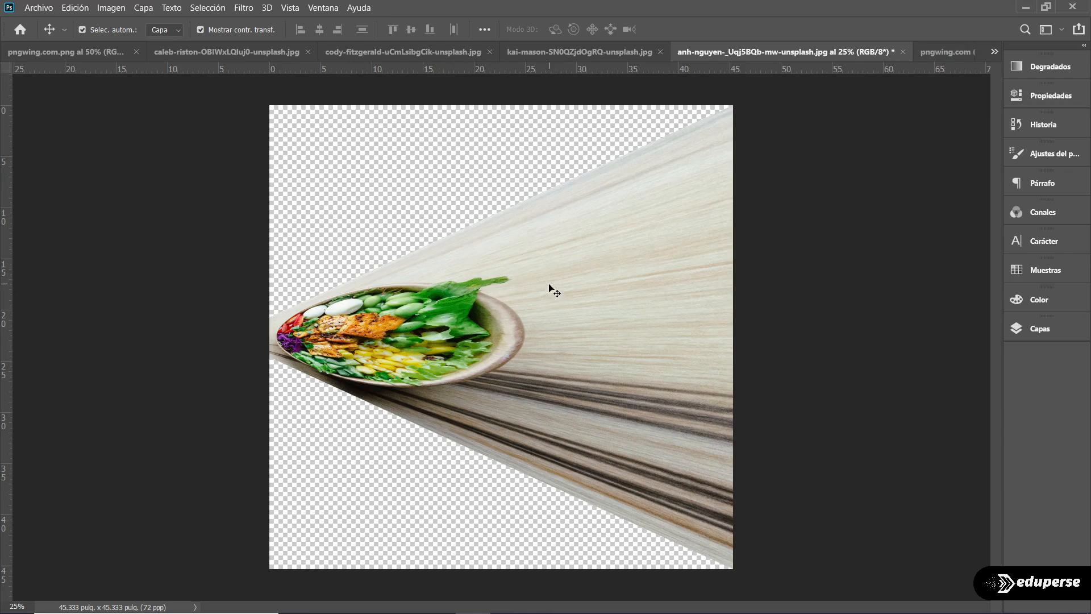
click(950, 56)
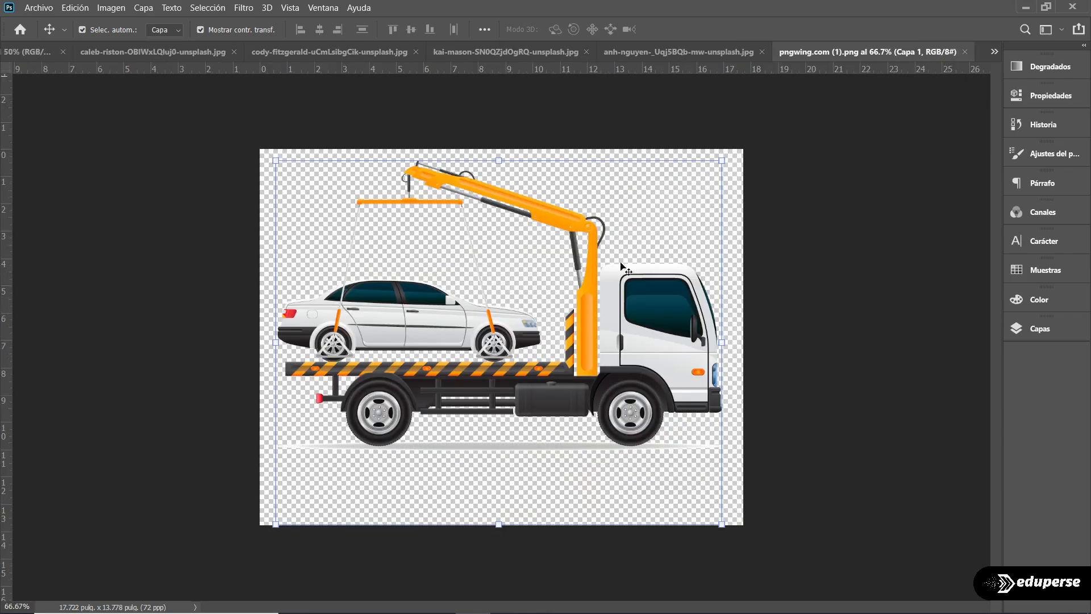
click(887, 236)
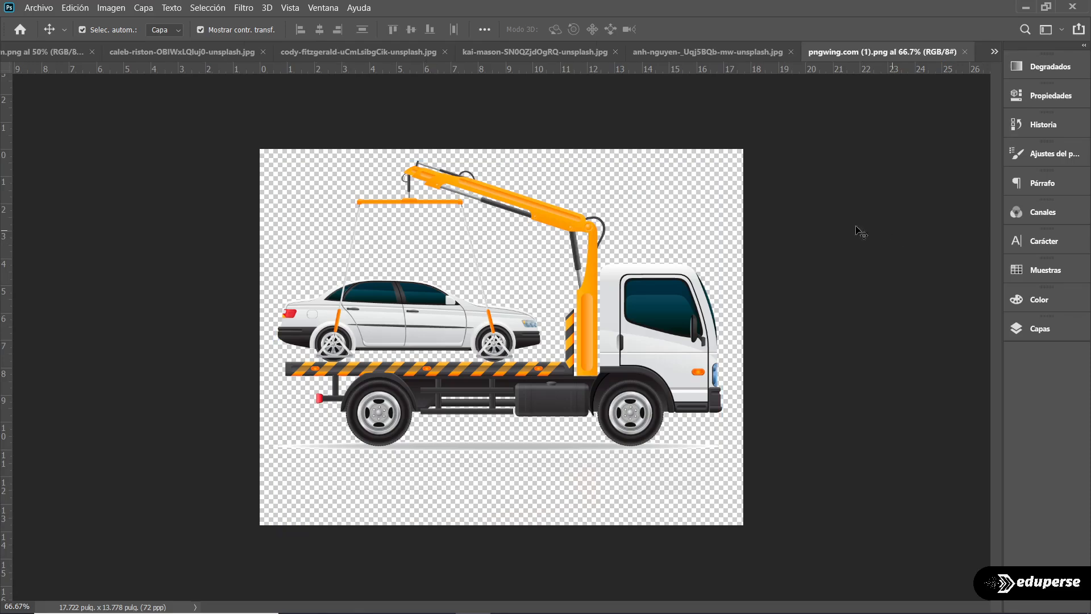
Start a Warp transform on the tow truck layer and set its warp grid to 4 x 4.
click(619, 313)
key(ctrl+t)
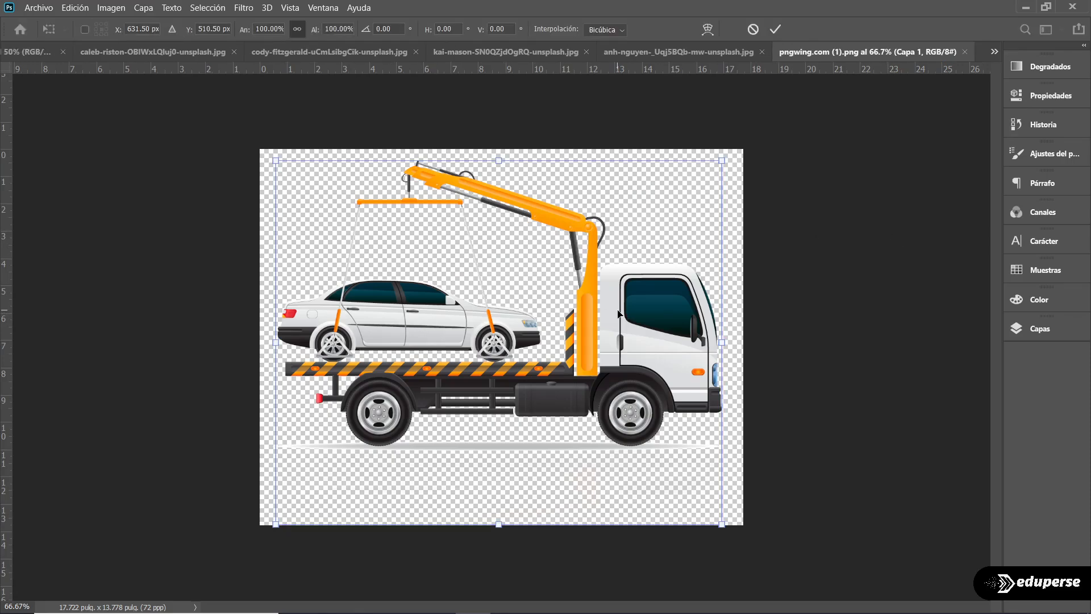
right_click(620, 313)
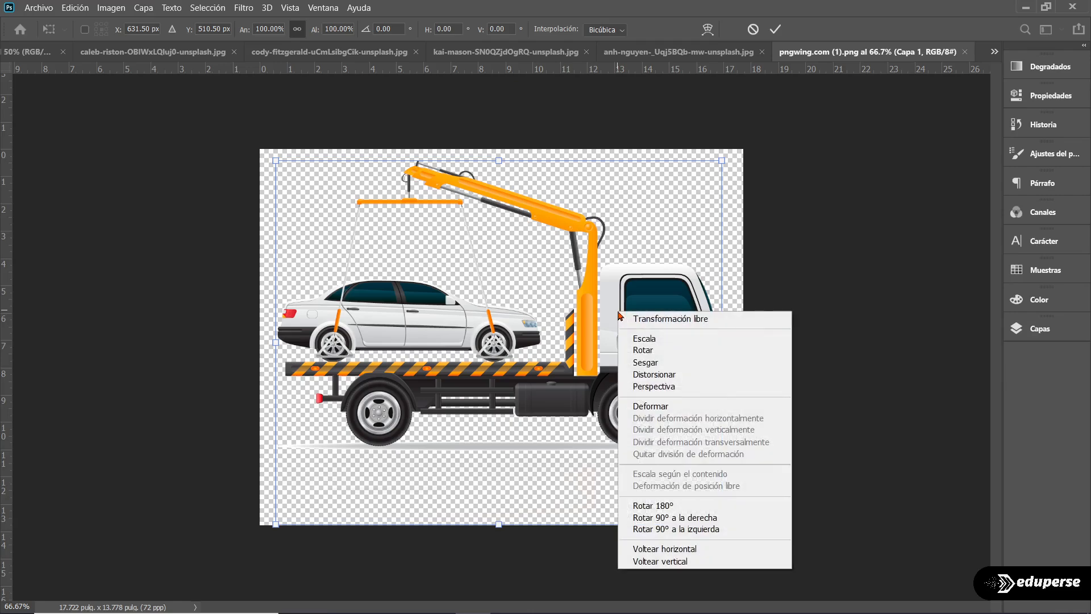
click(661, 416)
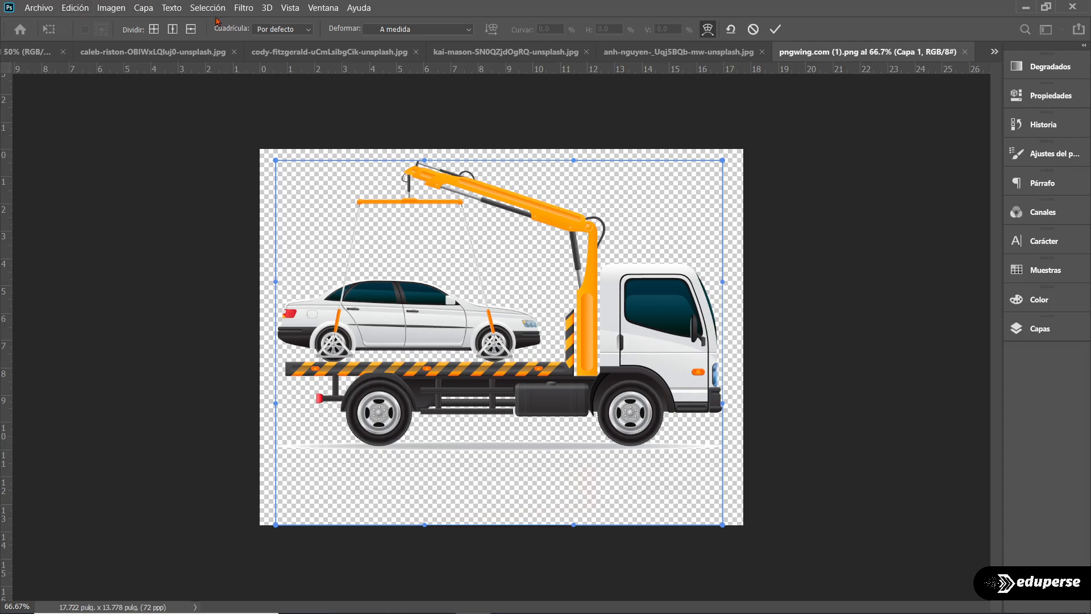
click(305, 31)
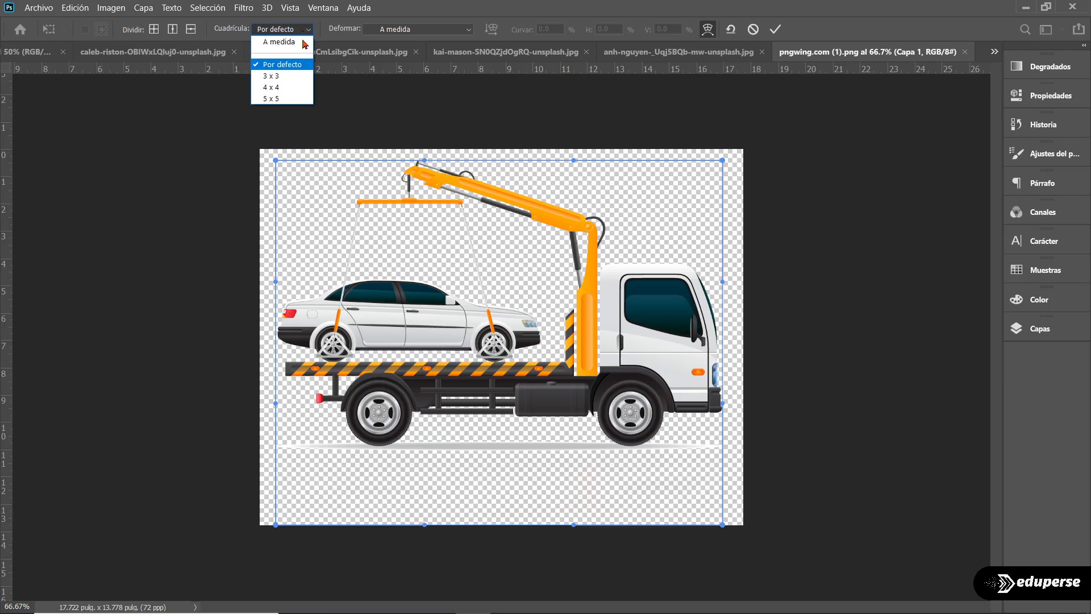
click(294, 88)
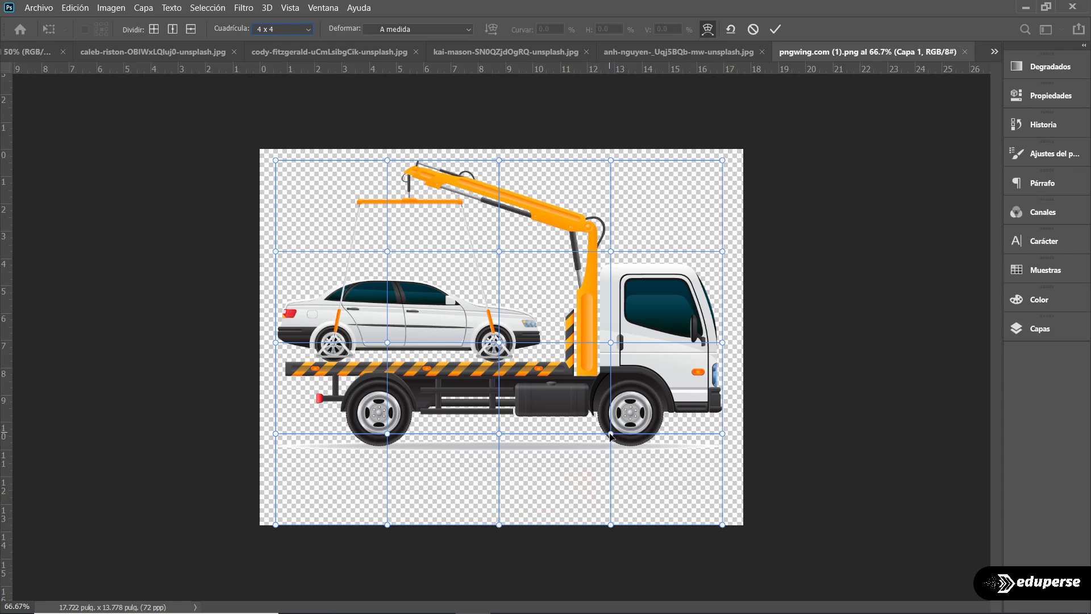
Try warping the tow truck by pulling the grid points at both wheels down and the one above the cab up to the canvas edge.
drag(611, 434, 607, 510)
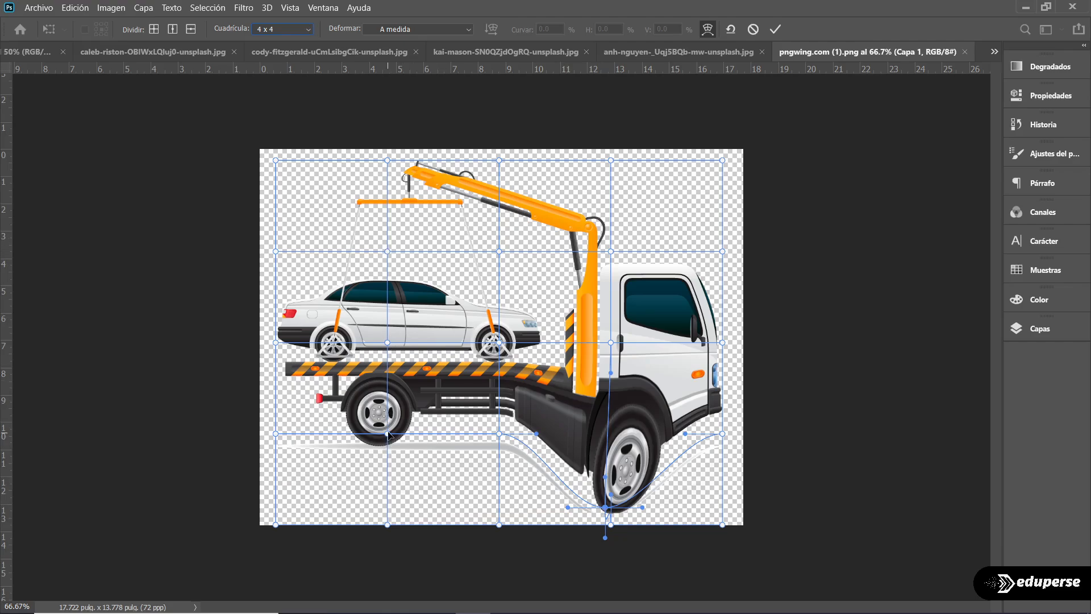
drag(389, 435, 389, 502)
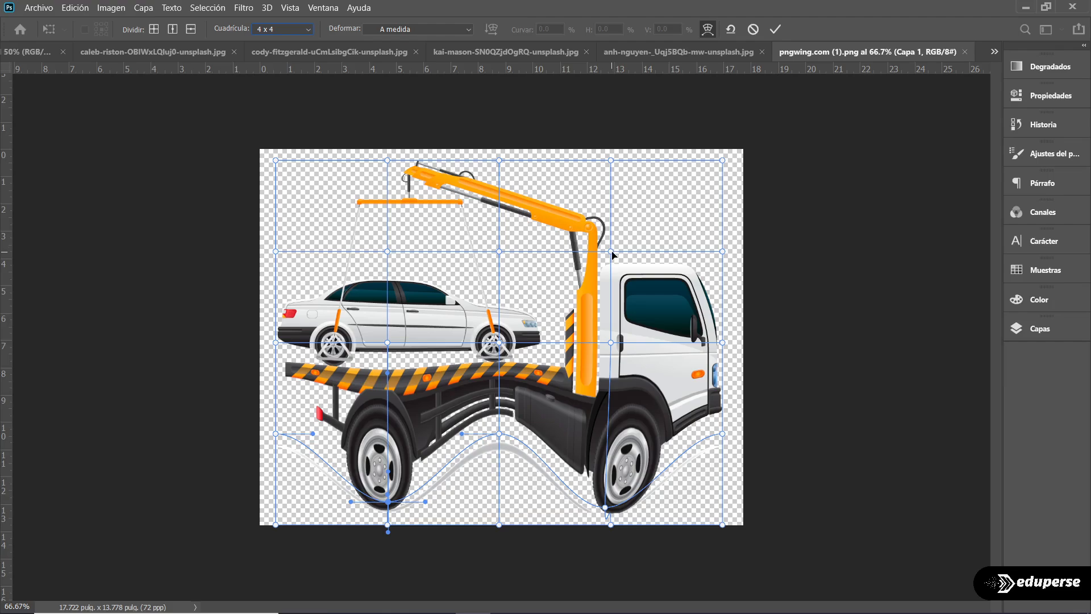
drag(612, 254, 609, 149)
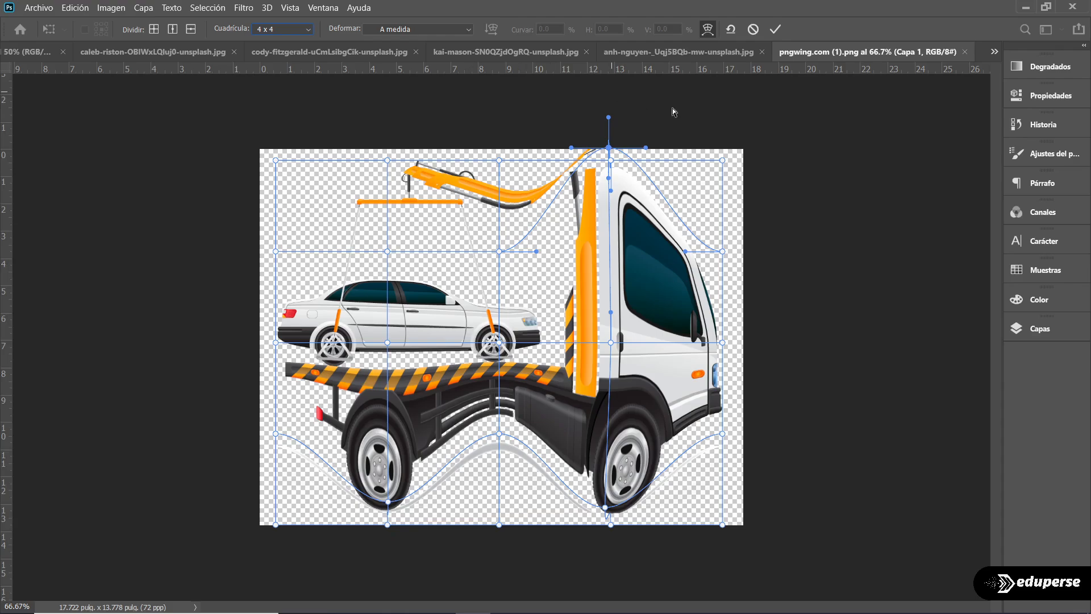
key(Return)
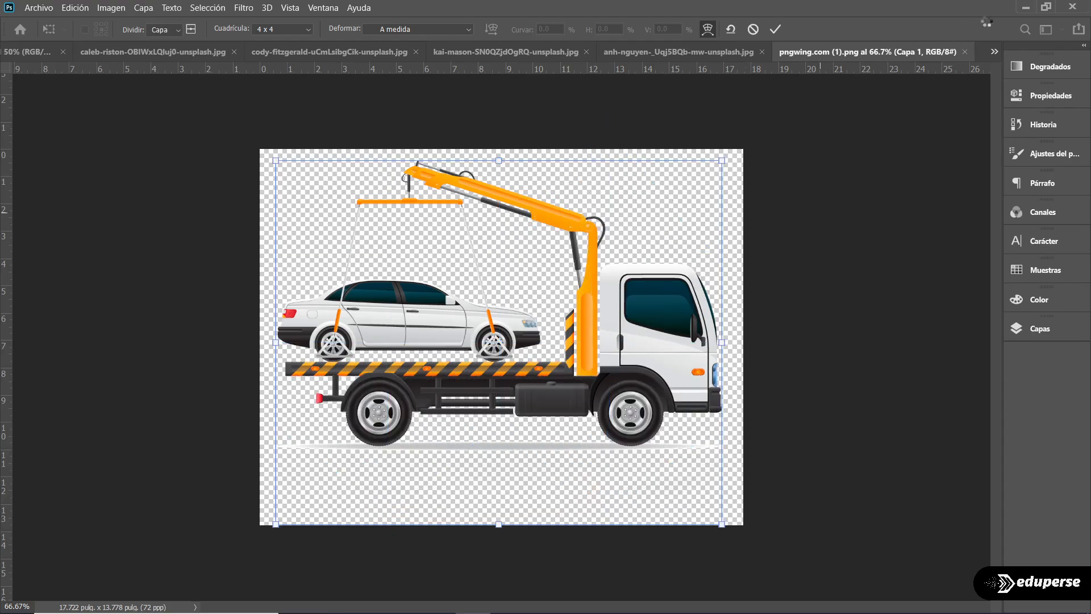
Close all six open images, from the tow truck to the orange flower drawing, without saving their changes.
click(965, 52)
click(613, 244)
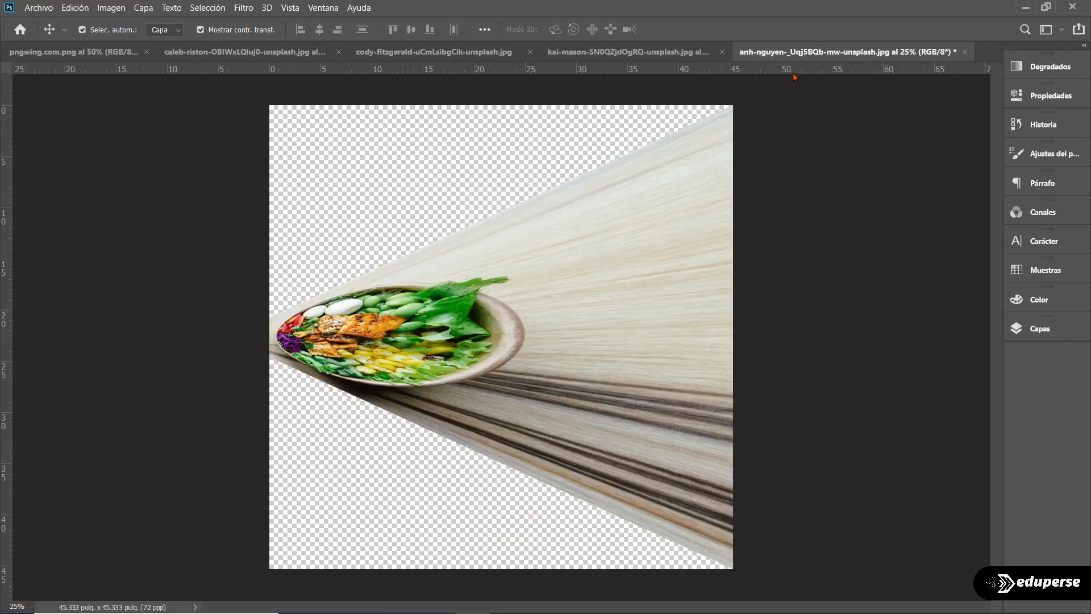
click(965, 53)
click(586, 245)
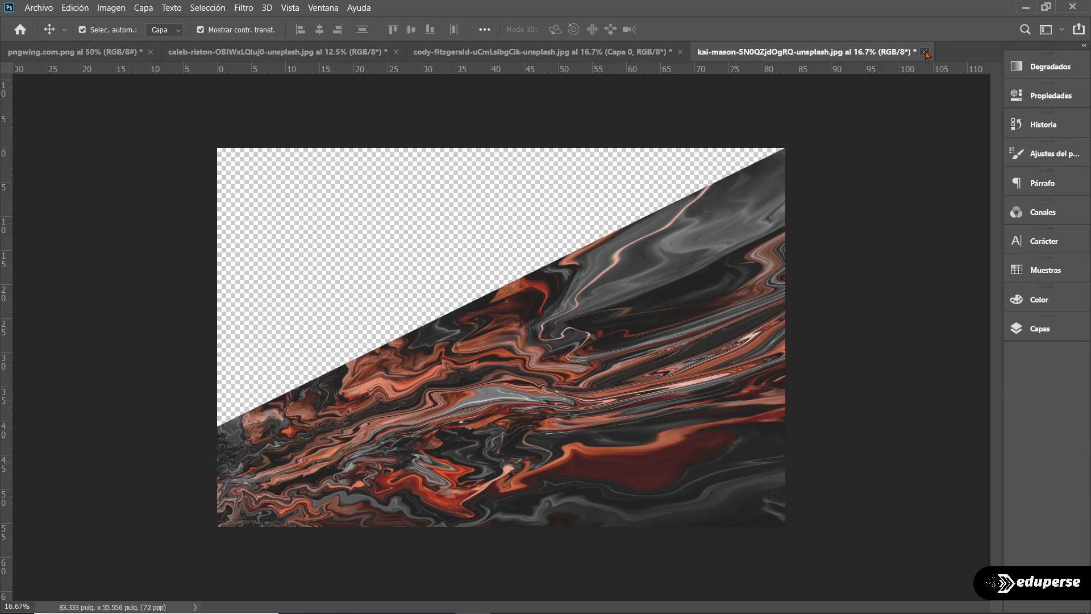
click(924, 52)
click(614, 245)
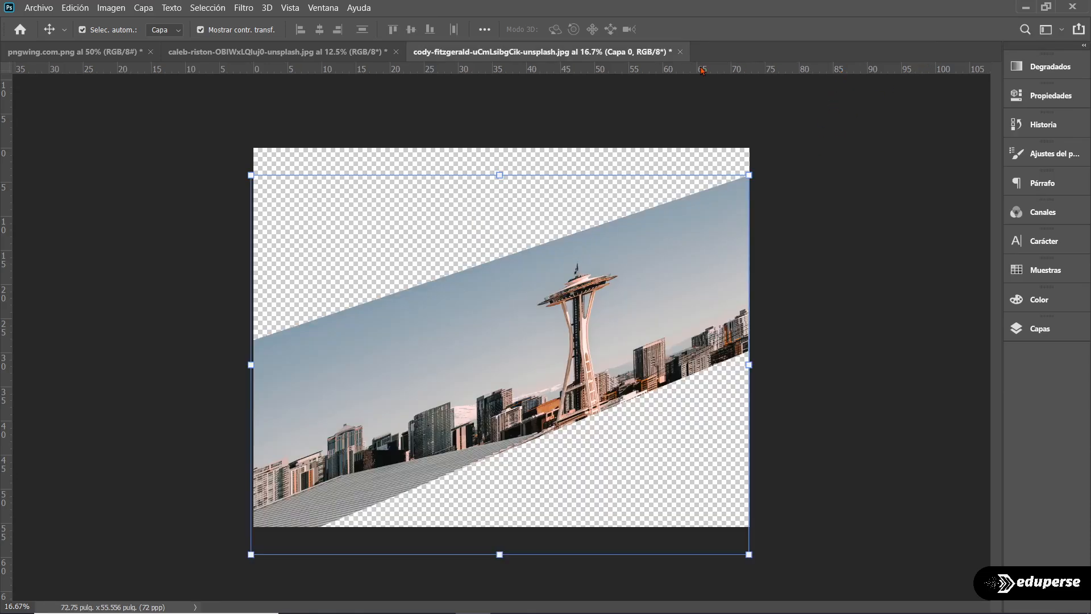
click(680, 52)
click(588, 245)
click(396, 51)
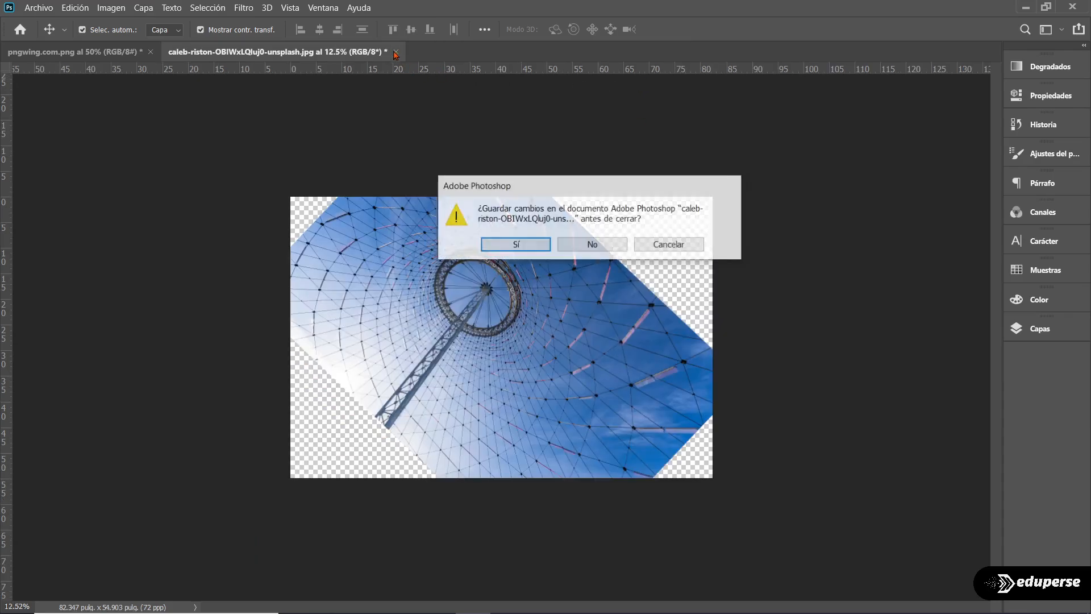
click(577, 244)
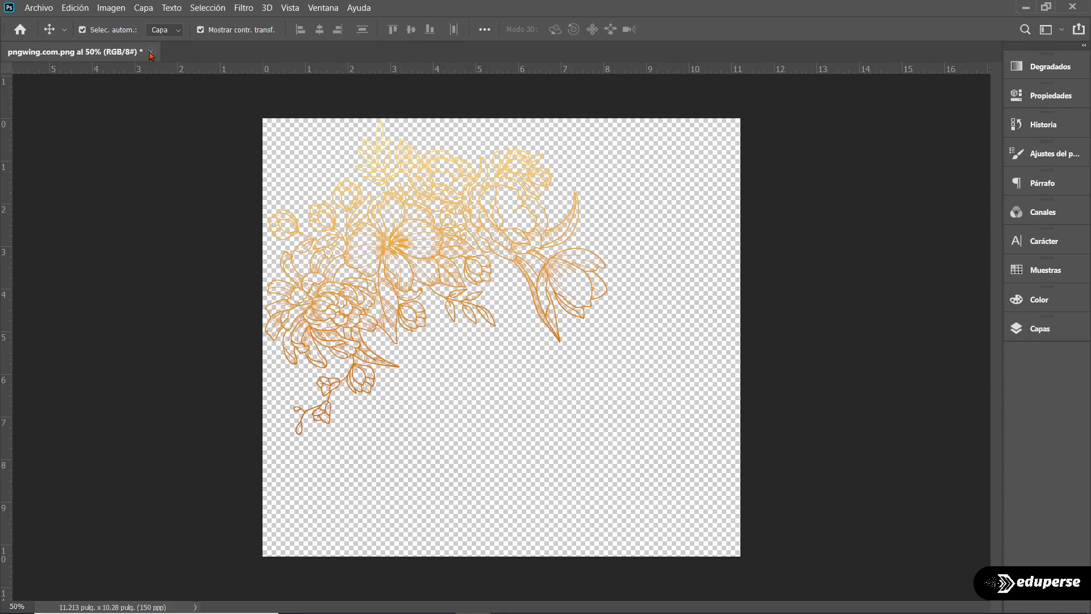
click(150, 52)
click(602, 248)
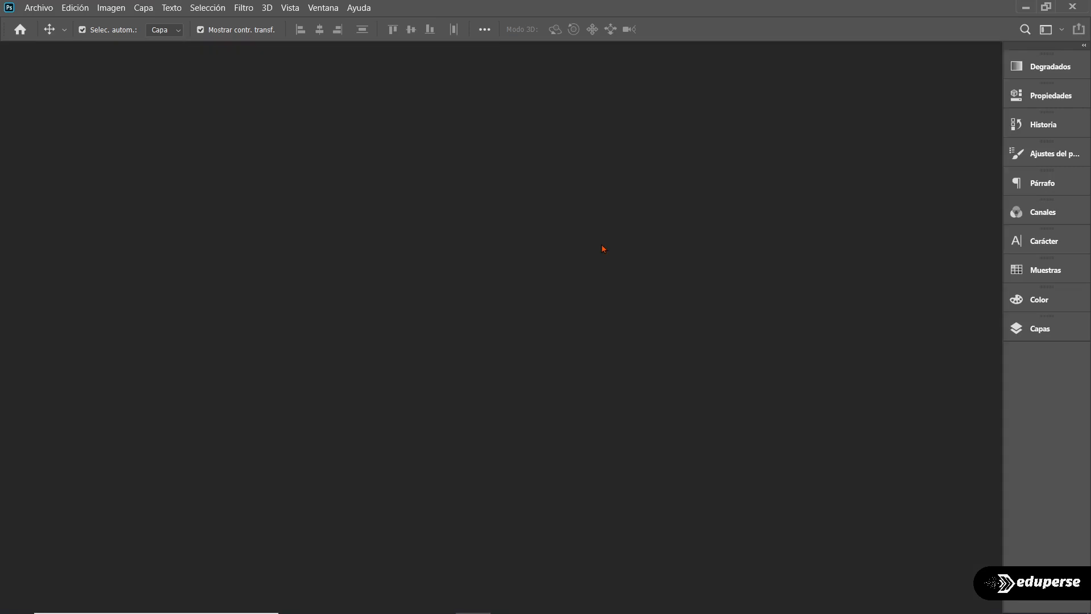
Create a 1200 x 1200 px RGB document at 72 ppi with a white background and display the toolbox.
click(40, 7)
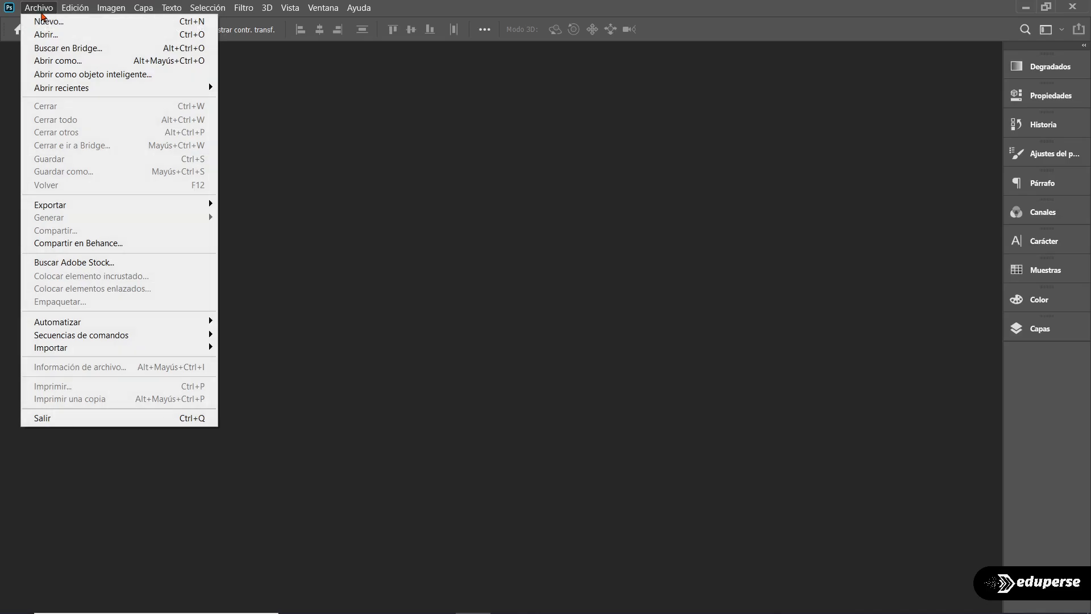
click(42, 23)
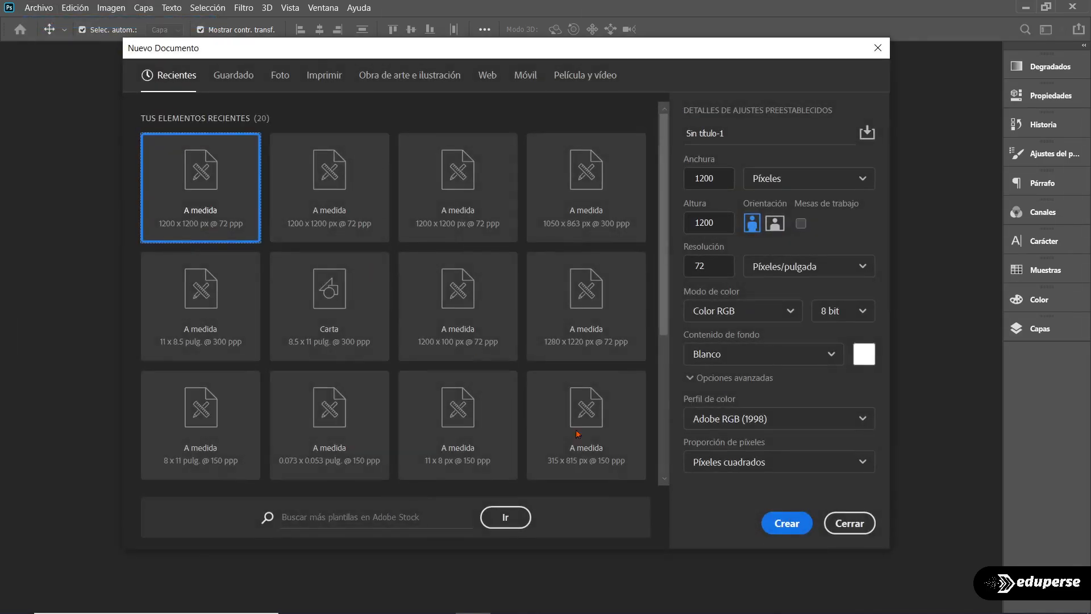
click(785, 525)
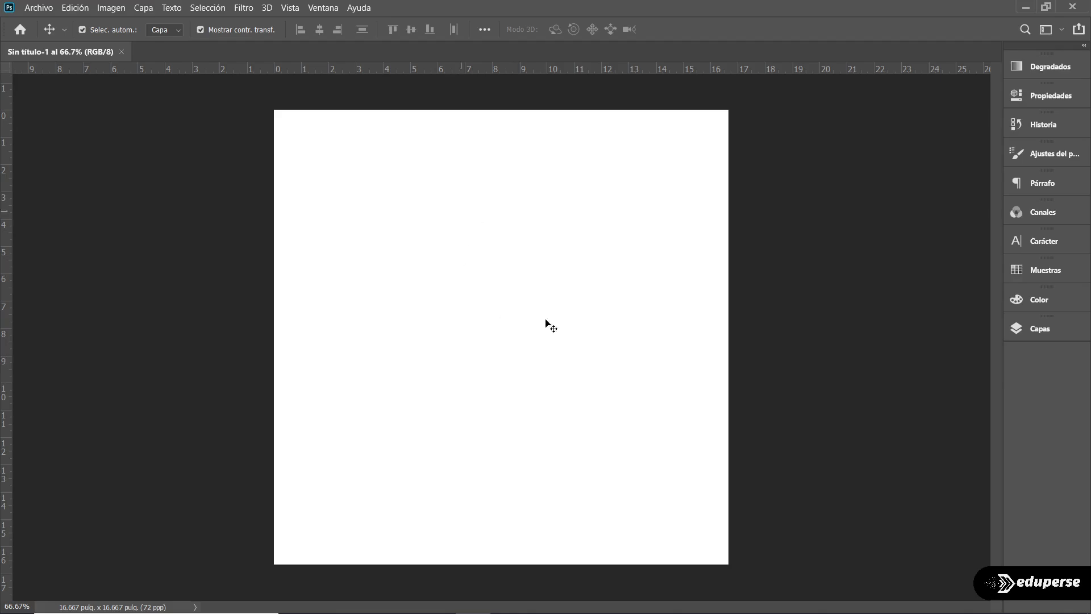
click(321, 8)
click(408, 537)
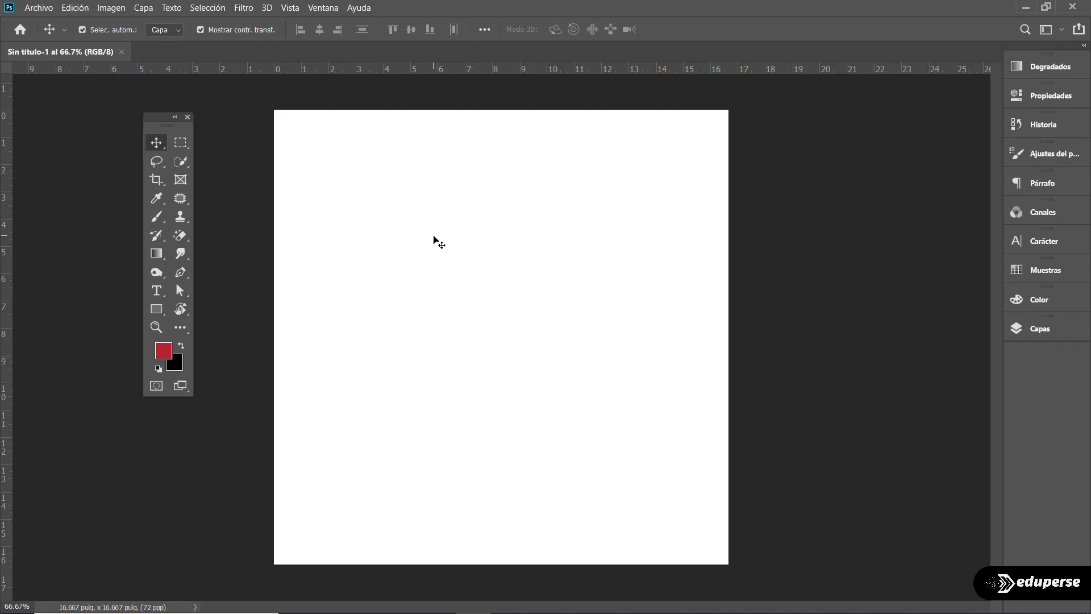
Paint four freehand curved strokes in red on the white canvas with the soft 49 px Brush at 100% opacity.
click(155, 218)
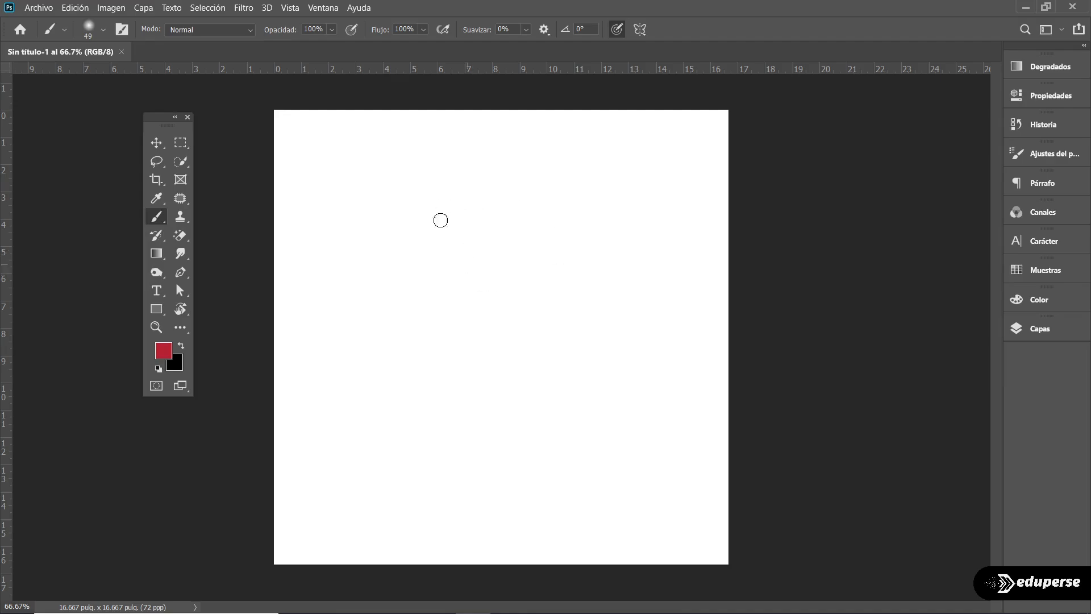
mouse_move(390, 208)
mouse_down()
mouse_move(430, 213)
mouse_move(451, 231)
mouse_move(478, 292)
mouse_move(512, 326)
mouse_move(625, 345)
mouse_move(655, 301)
mouse_move(632, 239)
mouse_move(576, 234)
mouse_up()
mouse_move(365, 329)
mouse_down()
mouse_move(404, 332)
mouse_move(448, 284)
mouse_move(474, 166)
mouse_move(490, 154)
mouse_move(515, 152)
mouse_move(539, 172)
mouse_move(543, 196)
mouse_up()
mouse_move(543, 295)
mouse_down()
mouse_move(568, 316)
mouse_move(558, 402)
mouse_move(570, 423)
mouse_move(596, 427)
mouse_up()
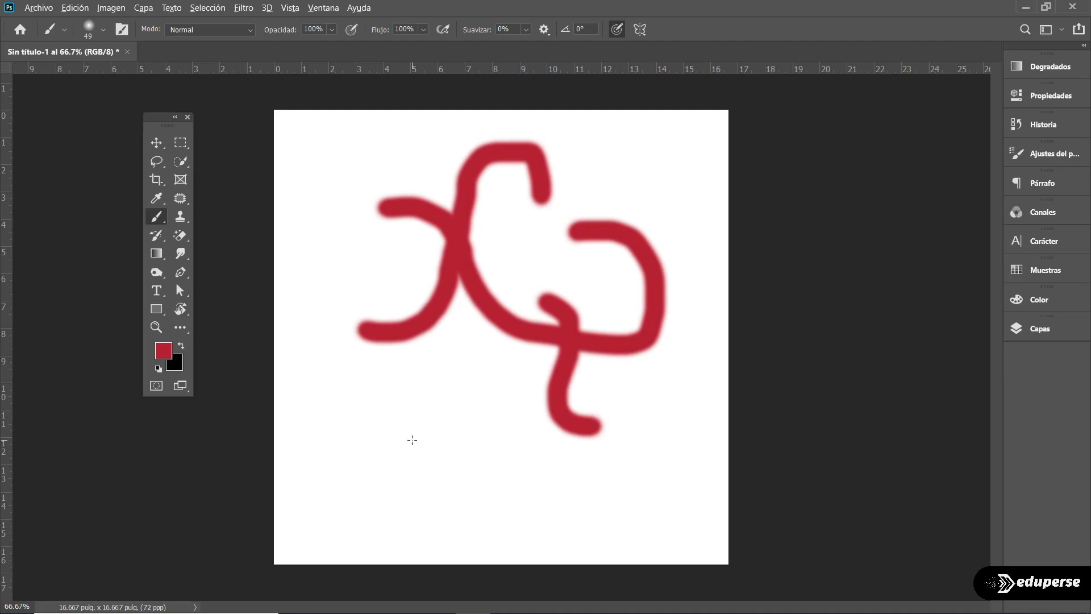
scroll(412, 440, up, 4)
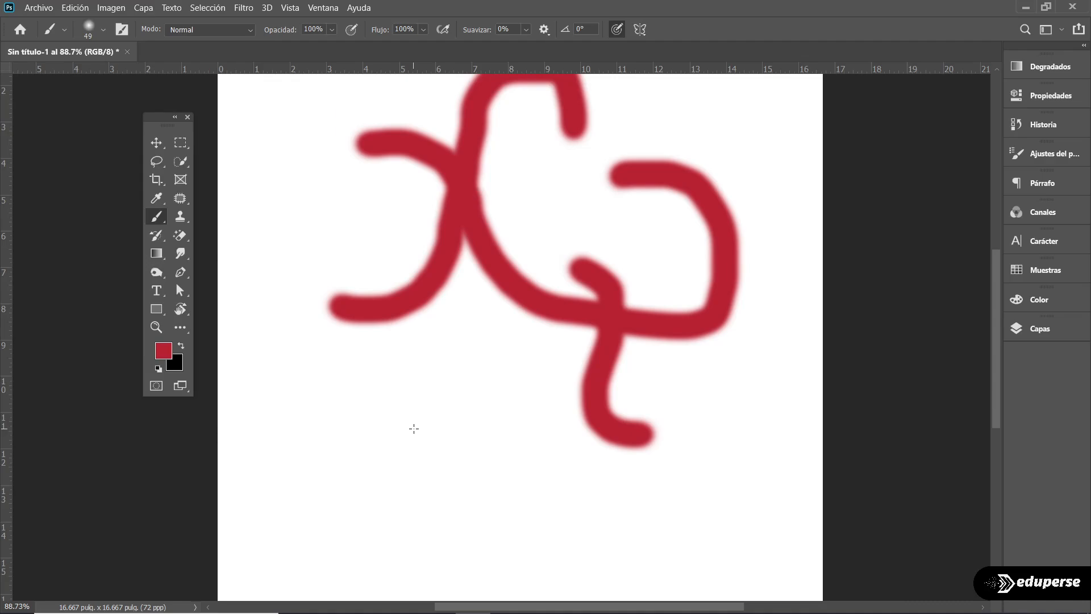
mouse_move(406, 414)
mouse_down()
mouse_move(445, 413)
mouse_move(527, 529)
mouse_move(591, 533)
mouse_move(577, 482)
mouse_up()
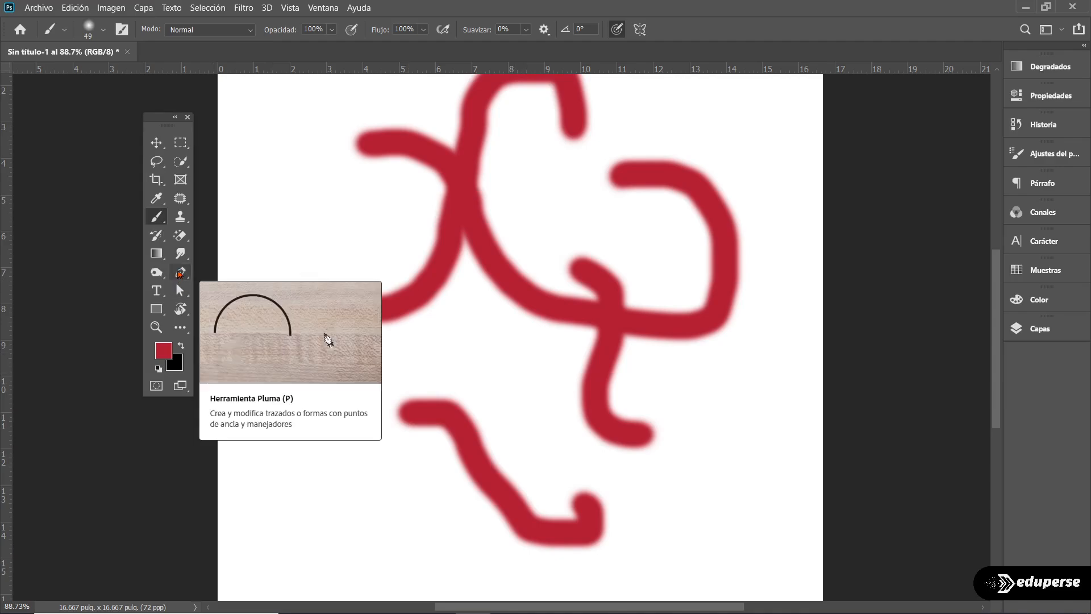
Draw a red-filled, curved freeform shape of nine anchor points over the brush strokes with the Pen tool in Shape mode.
click(179, 274)
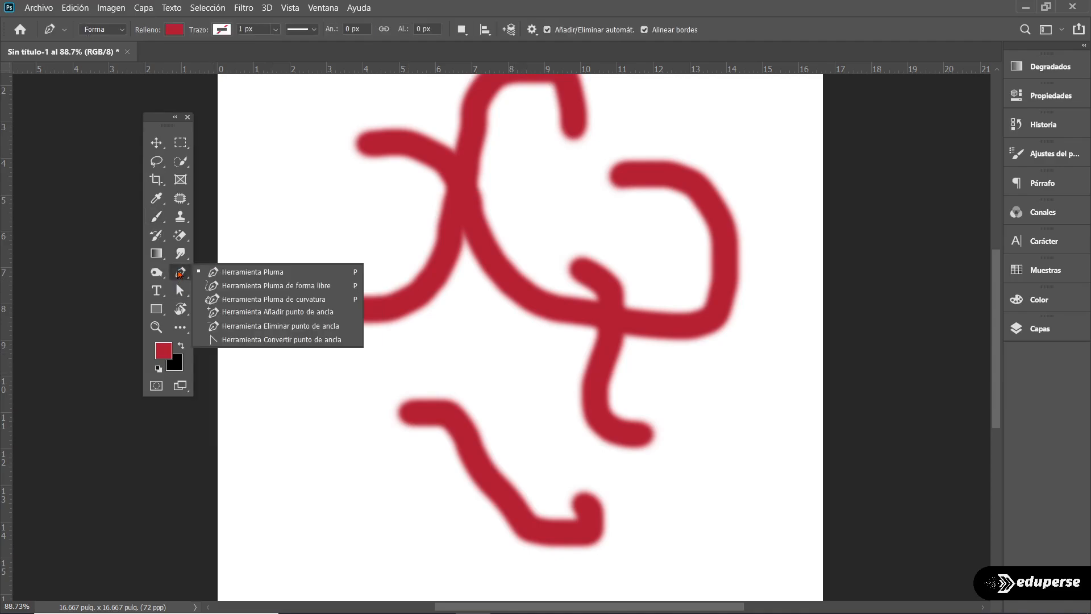
click(257, 274)
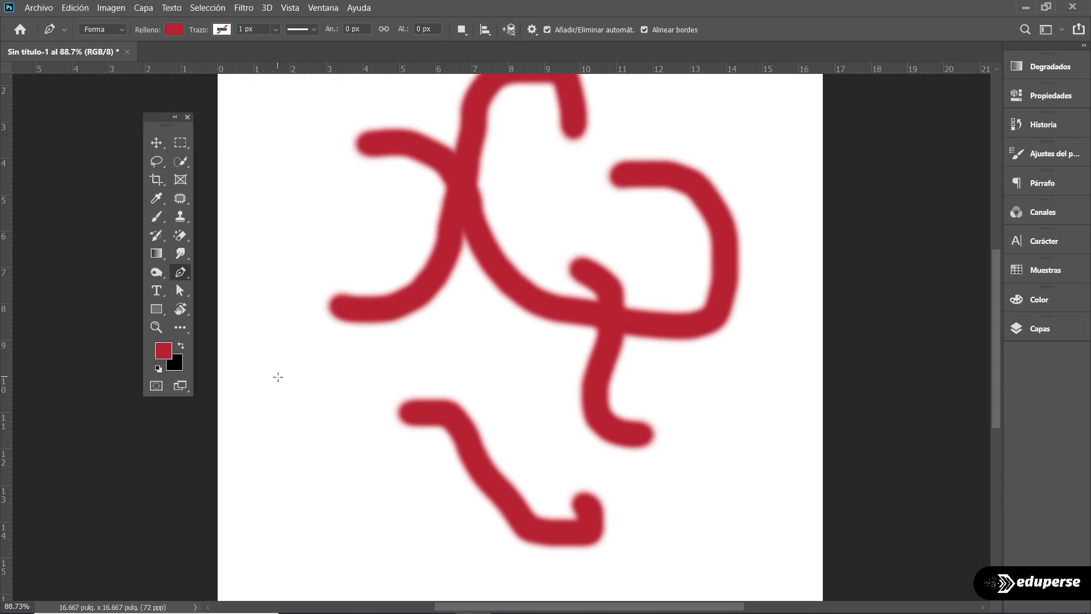
click(278, 376)
drag(473, 342, 523, 377)
drag(566, 464, 586, 466)
click(742, 476)
drag(747, 482, 760, 505)
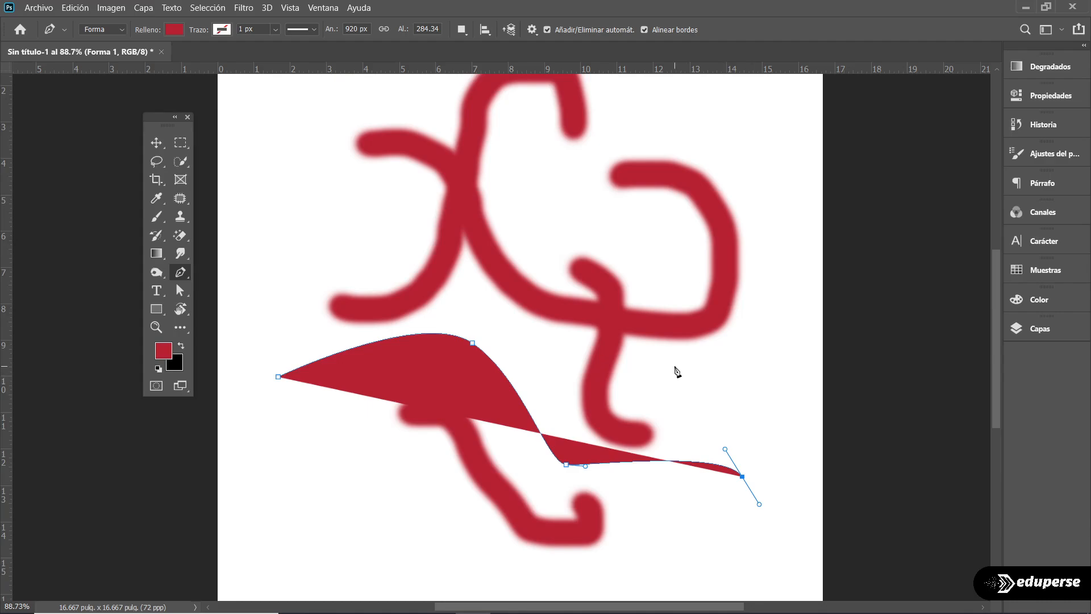
click(670, 382)
drag(745, 359, 785, 337)
drag(784, 238, 759, 222)
drag(690, 151, 689, 131)
mouse_move(777, 115)
mouse_down()
mouse_move(790, 119)
mouse_move(794, 148)
mouse_move(790, 124)
mouse_up()
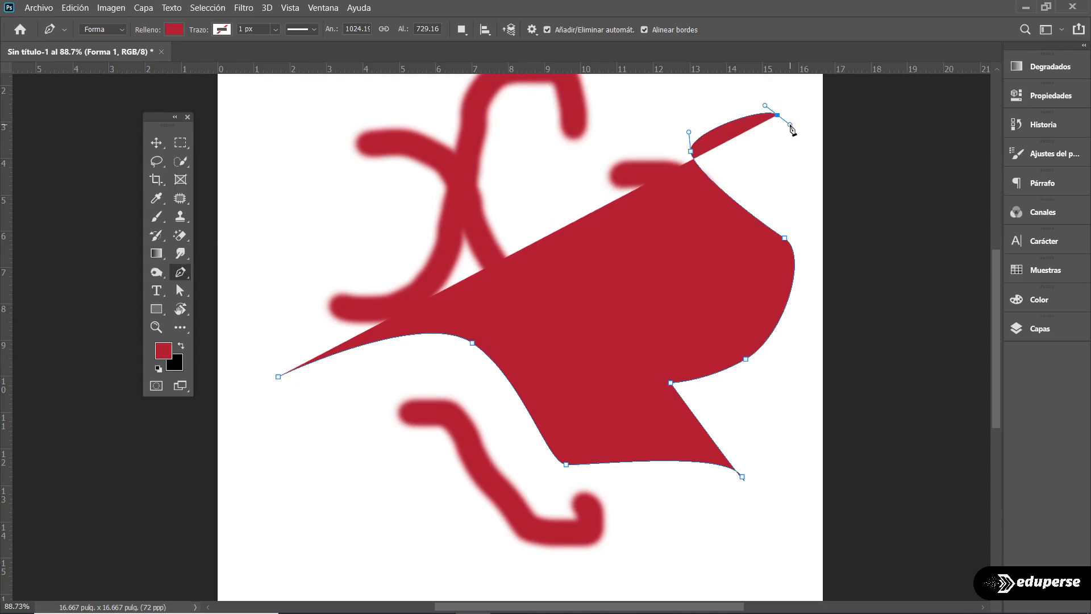
Delete the red pen shape with the Move tool active.
click(156, 143)
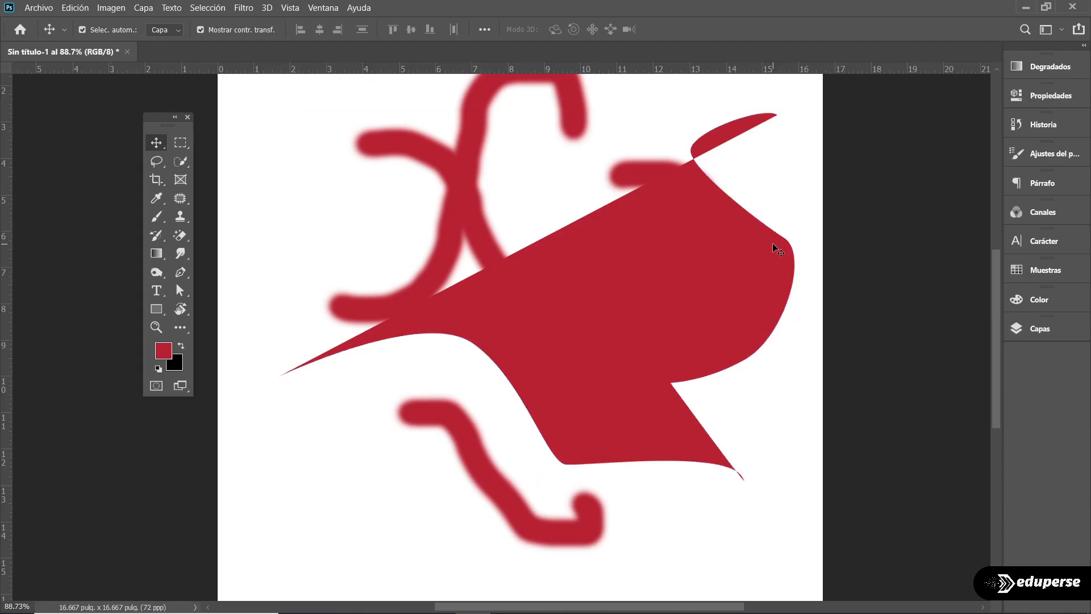
key(Delete)
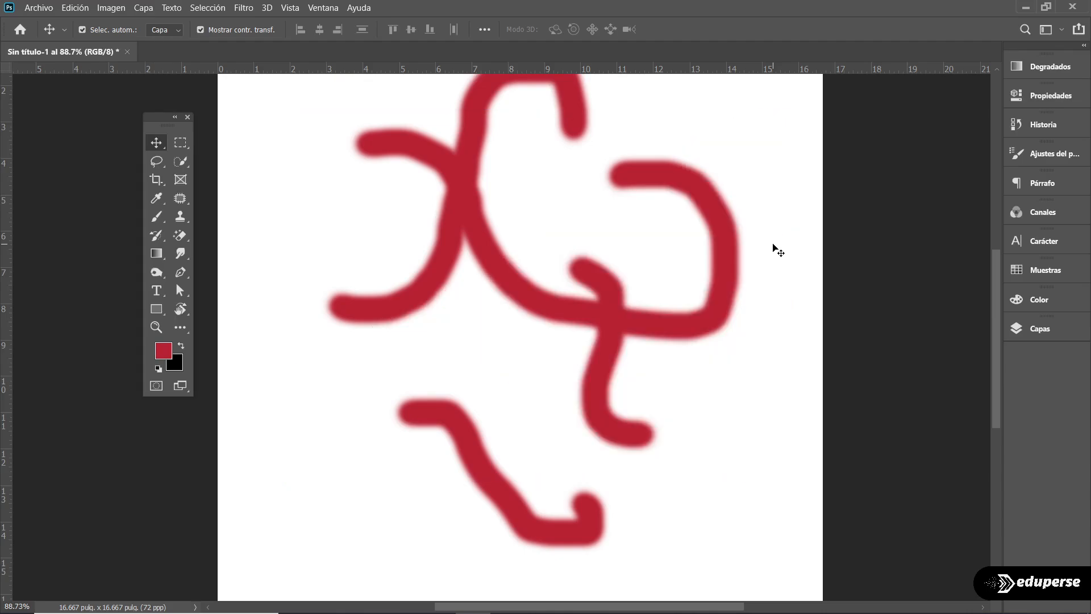
Sample the canvas white and the red of the brush strokes with the Eyedropper, ending on red as the foreground color.
click(156, 199)
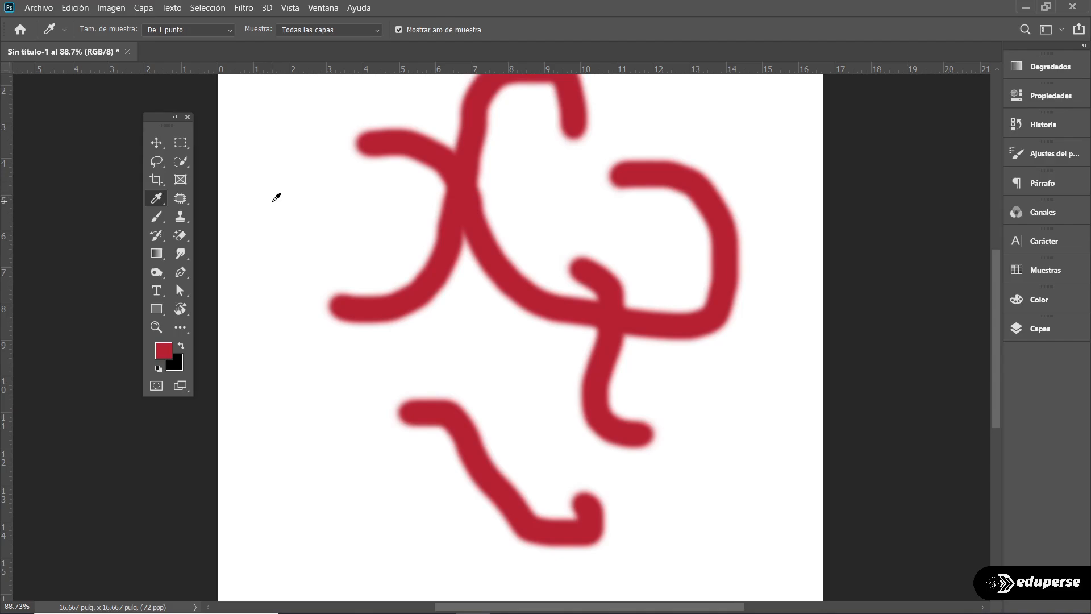
click(277, 196)
click(446, 158)
click(460, 197)
click(621, 292)
Bring up the Quick Selection and Rectangular Marquee tools in turn, and activate the Patch tool.
click(180, 162)
click(180, 143)
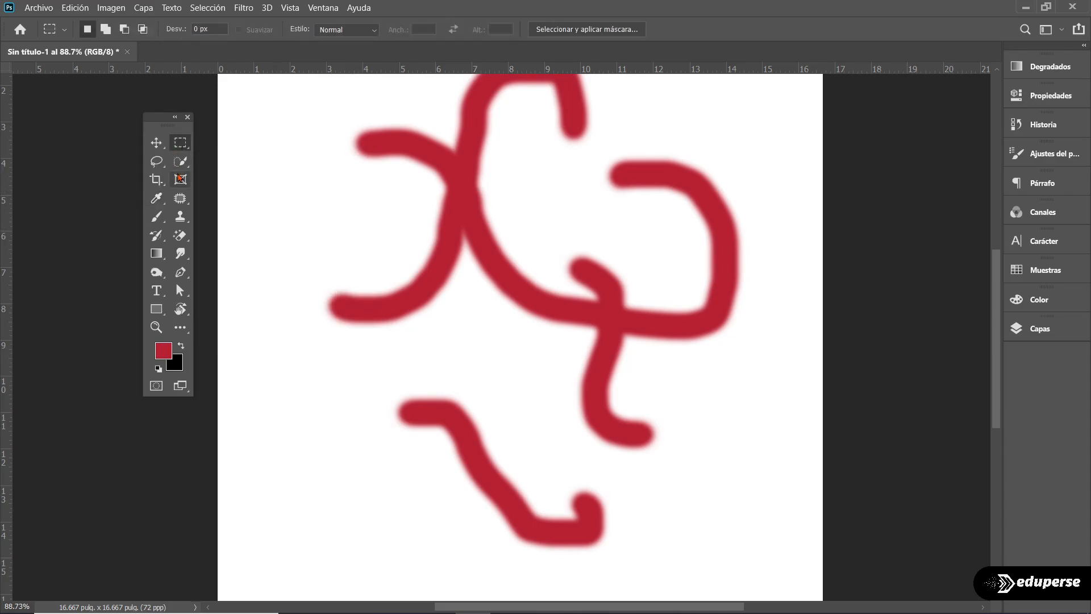
click(180, 198)
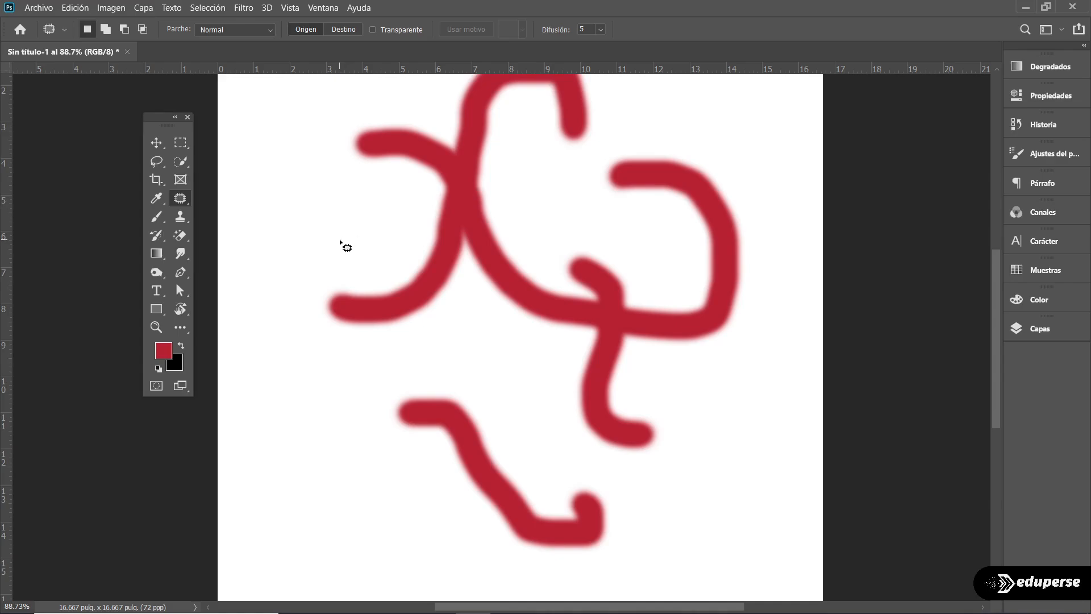
scroll(342, 245, up, 2)
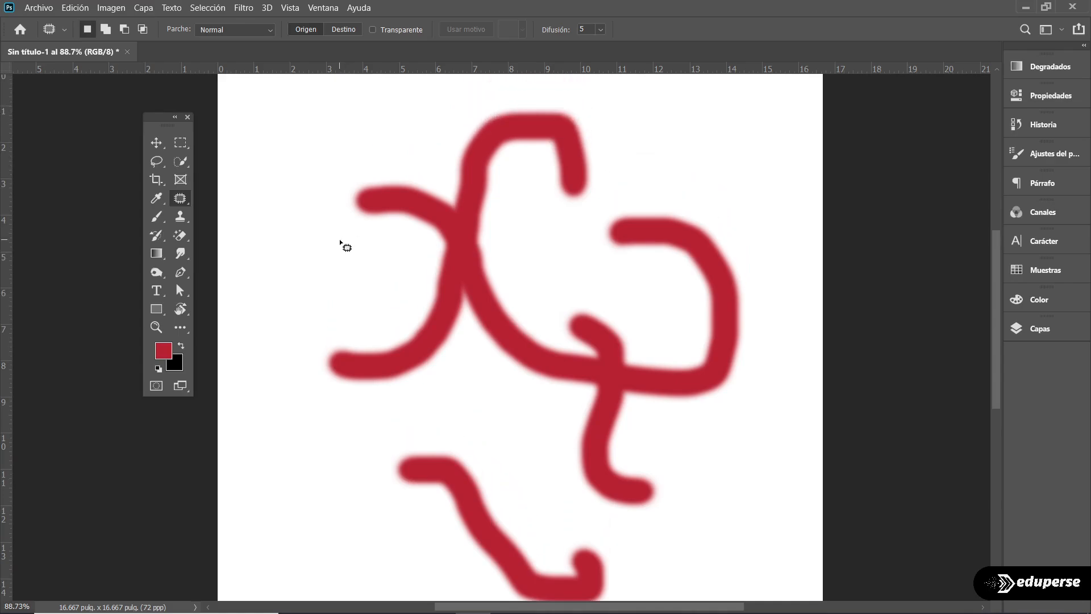